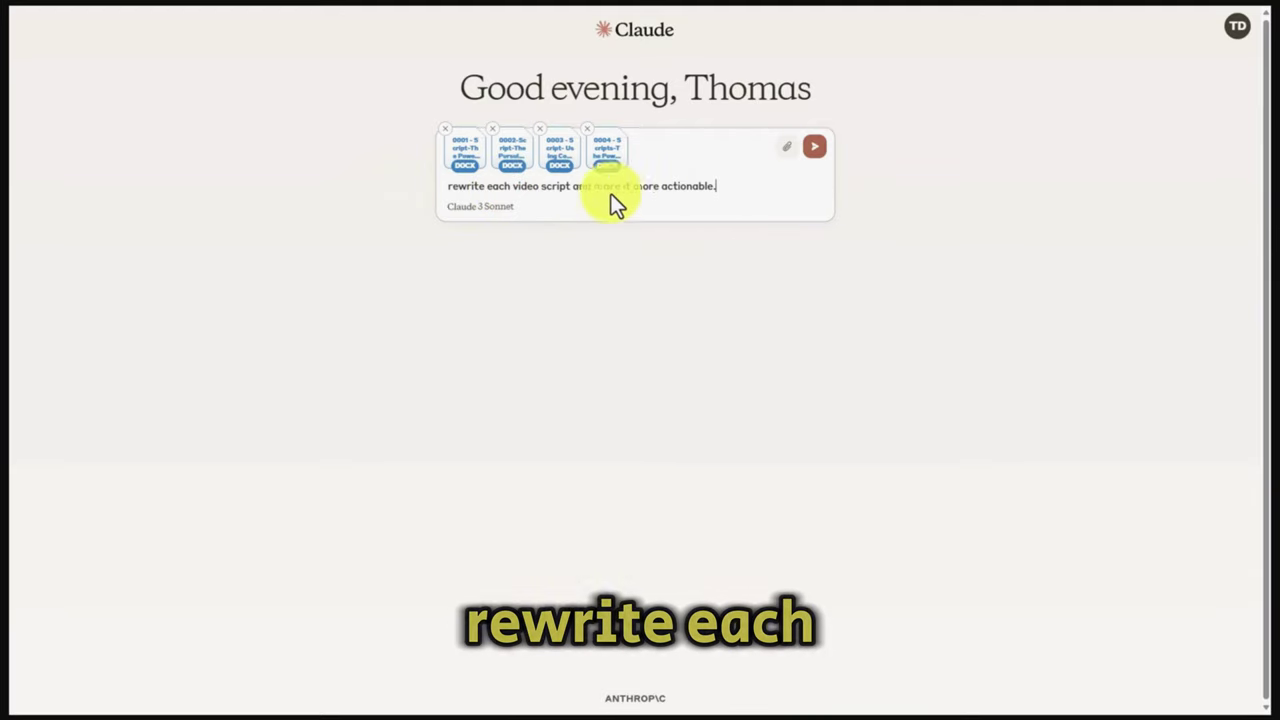
- Submit the prompt to rewrite each attached video script and make it more actionable, and look through the rewritten scripts
{"action": "key", "text": "Return"}
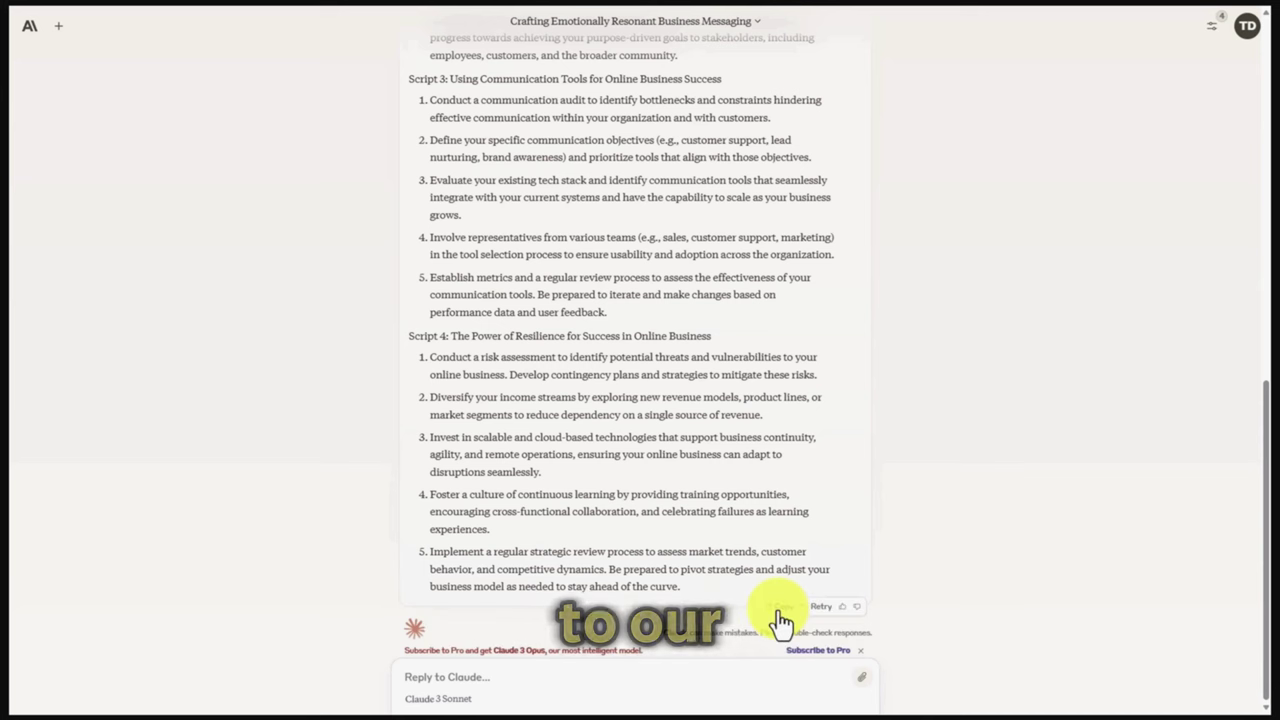
{"action": "scroll", "coordinate": [646, 531], "scroll_direction": "up", "scroll_amount": 3}
{"action": "scroll", "coordinate": [646, 530], "scroll_direction": "up", "scroll_amount": 10}
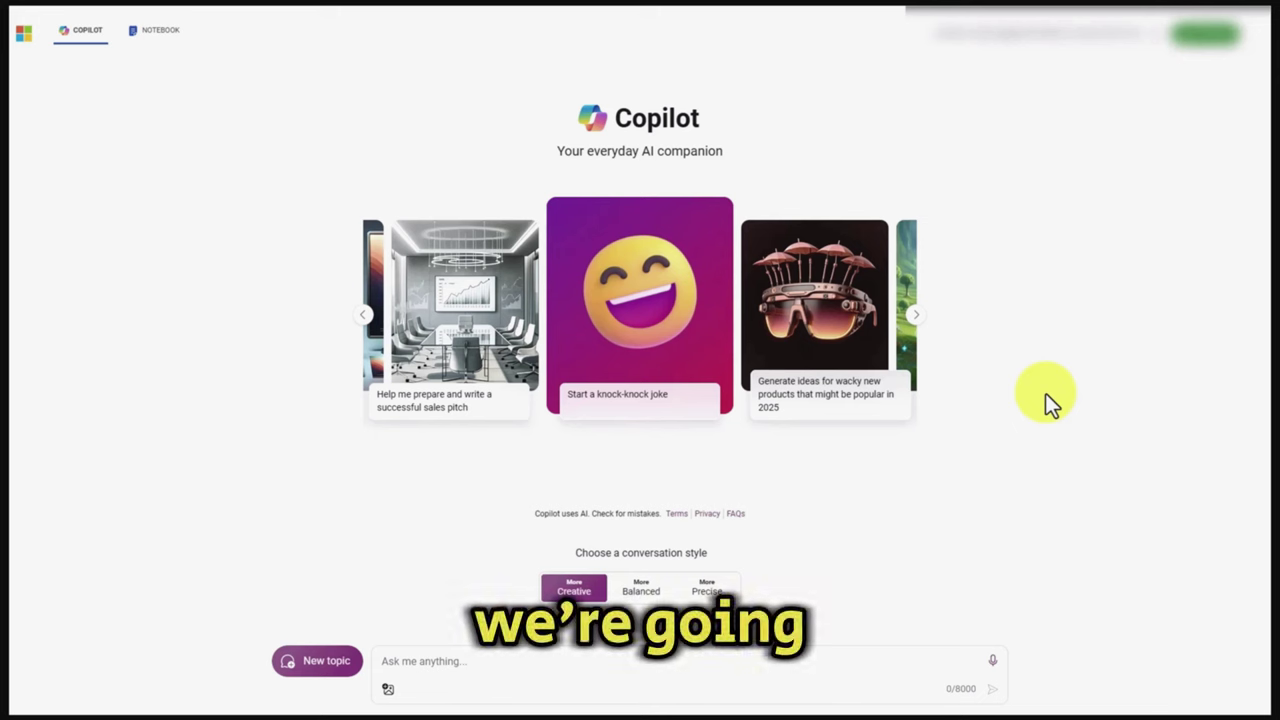
- In Copilot, enter "Rewrite these four scripts to make them more technology and business focused." and paste the scripts below it
{"action": "type", "text": "Rewrite these four scripts to make them more technology and business focused."}
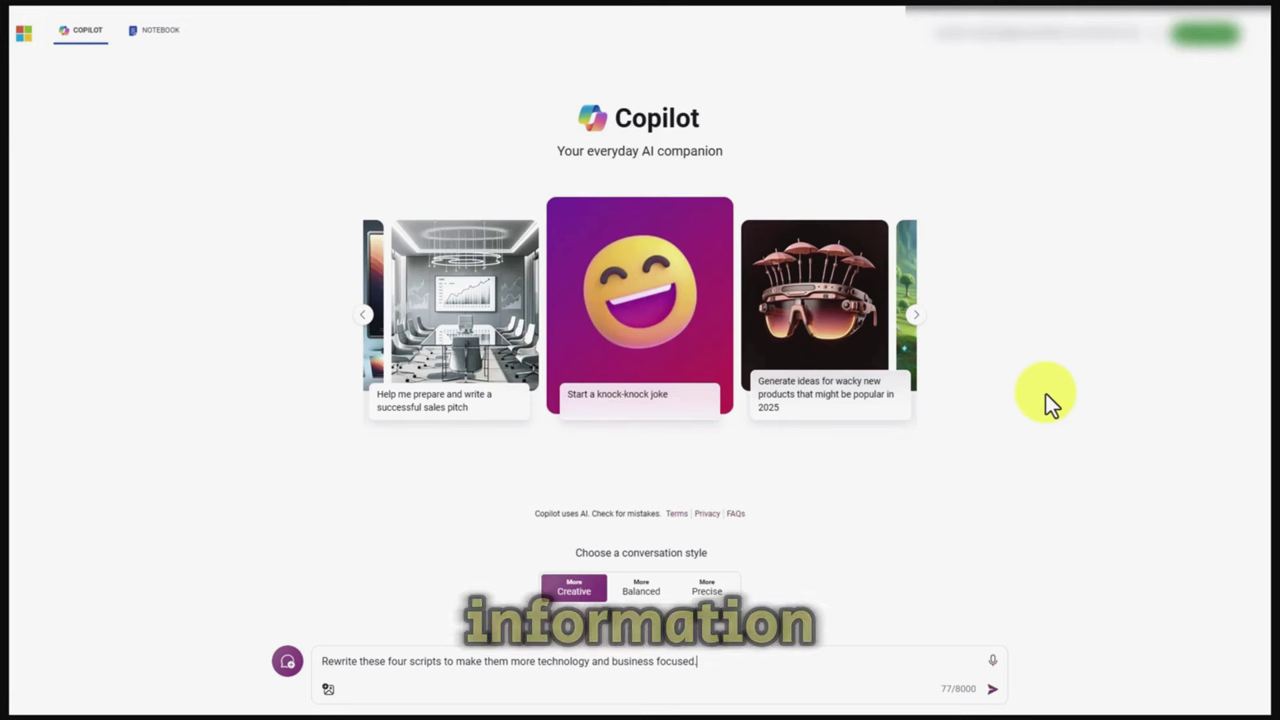
{"action": "key", "text": "shift+Return"}
{"action": "key", "text": "shift+Return"}
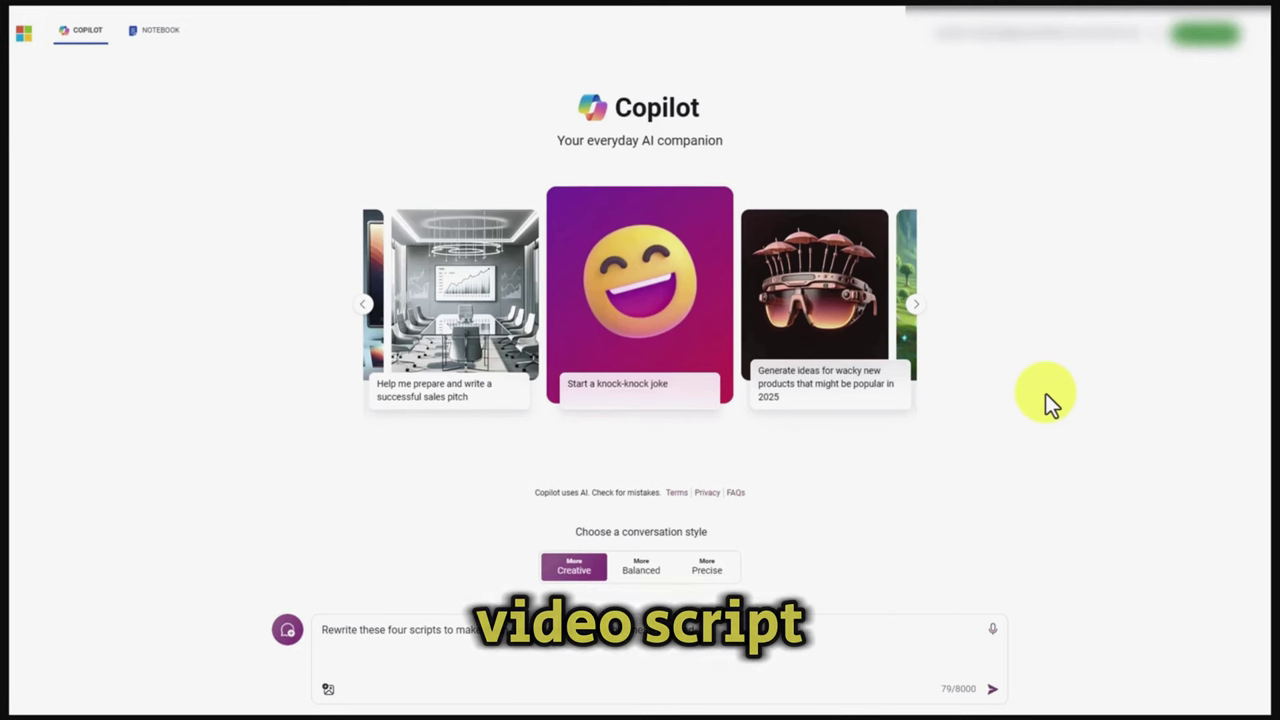
{"action": "key", "text": "ctrl+v"}
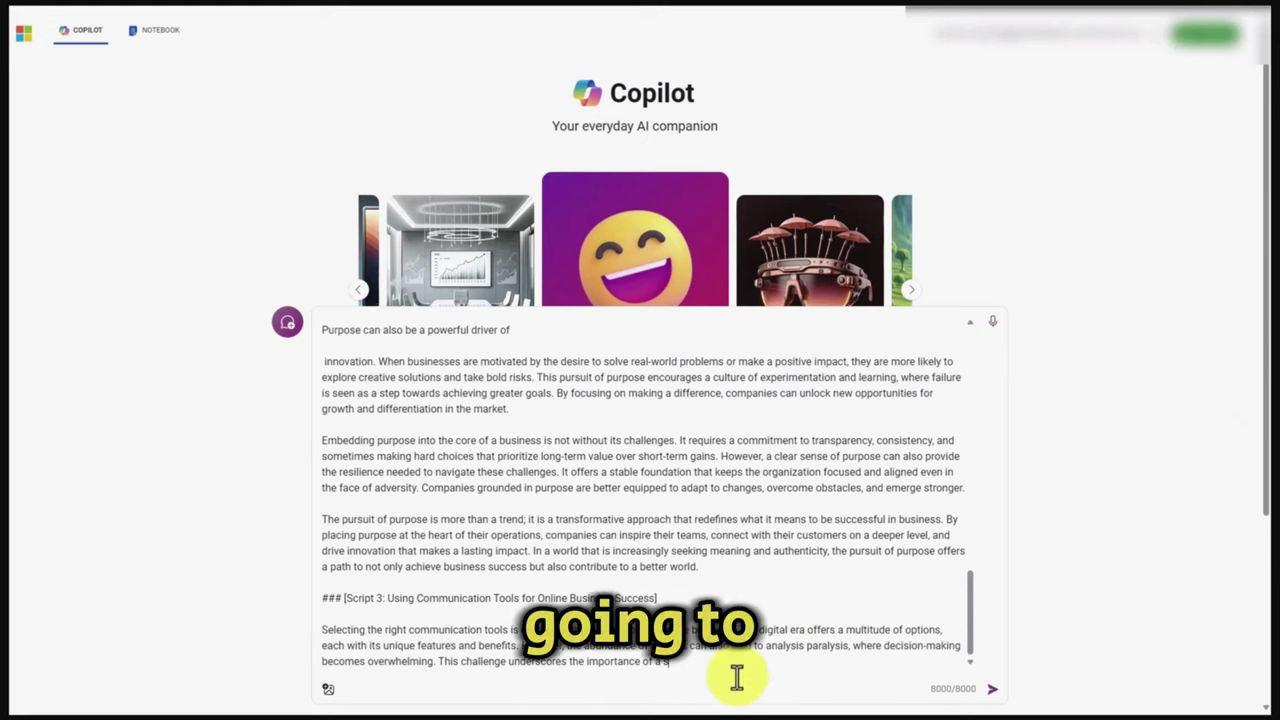
- Delete the cut-off Script 3 text from the end of the prompt and send the prompt
{"action": "left_click_drag", "start_coordinate": [735, 678], "coordinate": [310, 596]}
{"action": "key", "text": "BackSpace"}
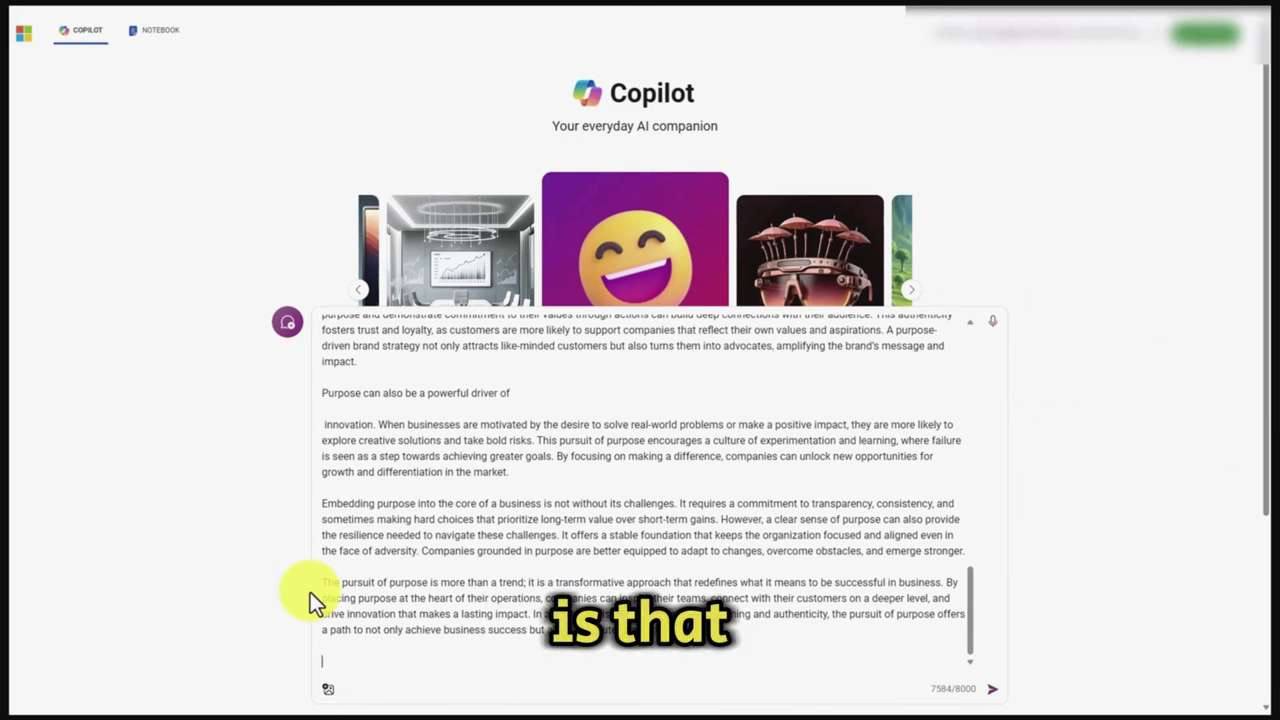
{"action": "key", "text": "Return"}
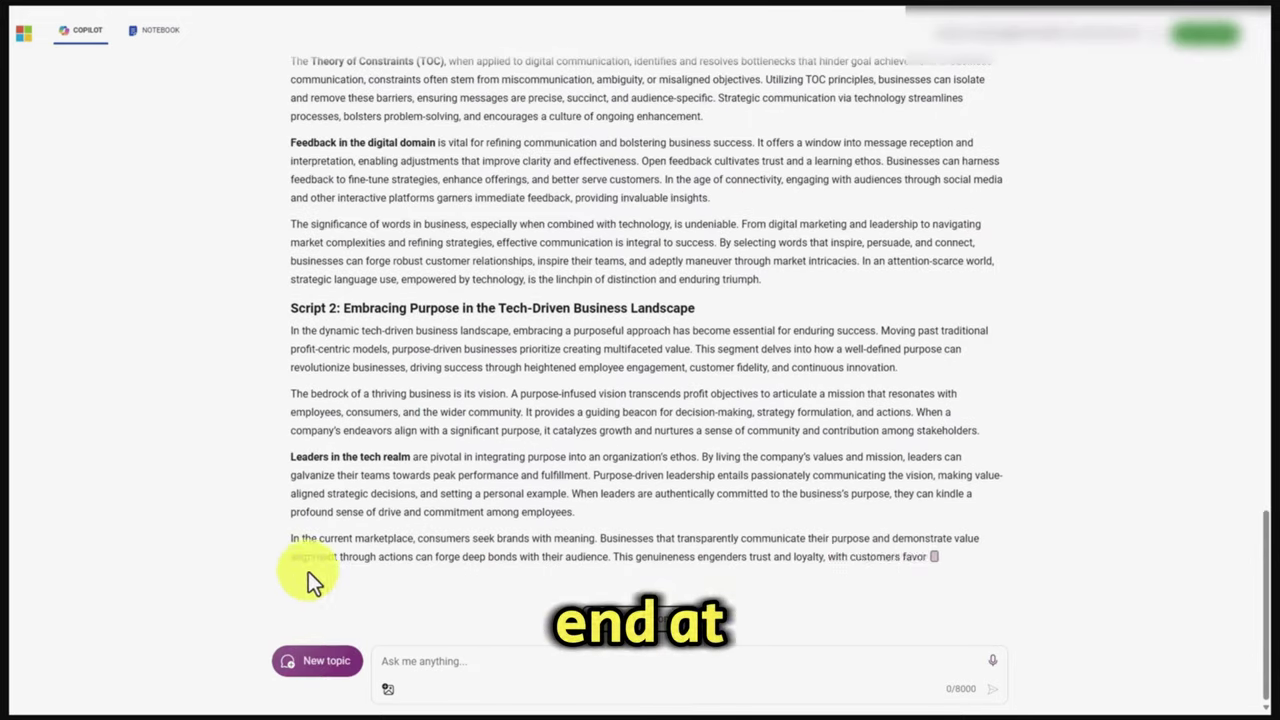
{"action": "left_click", "coordinate": [438, 662]}
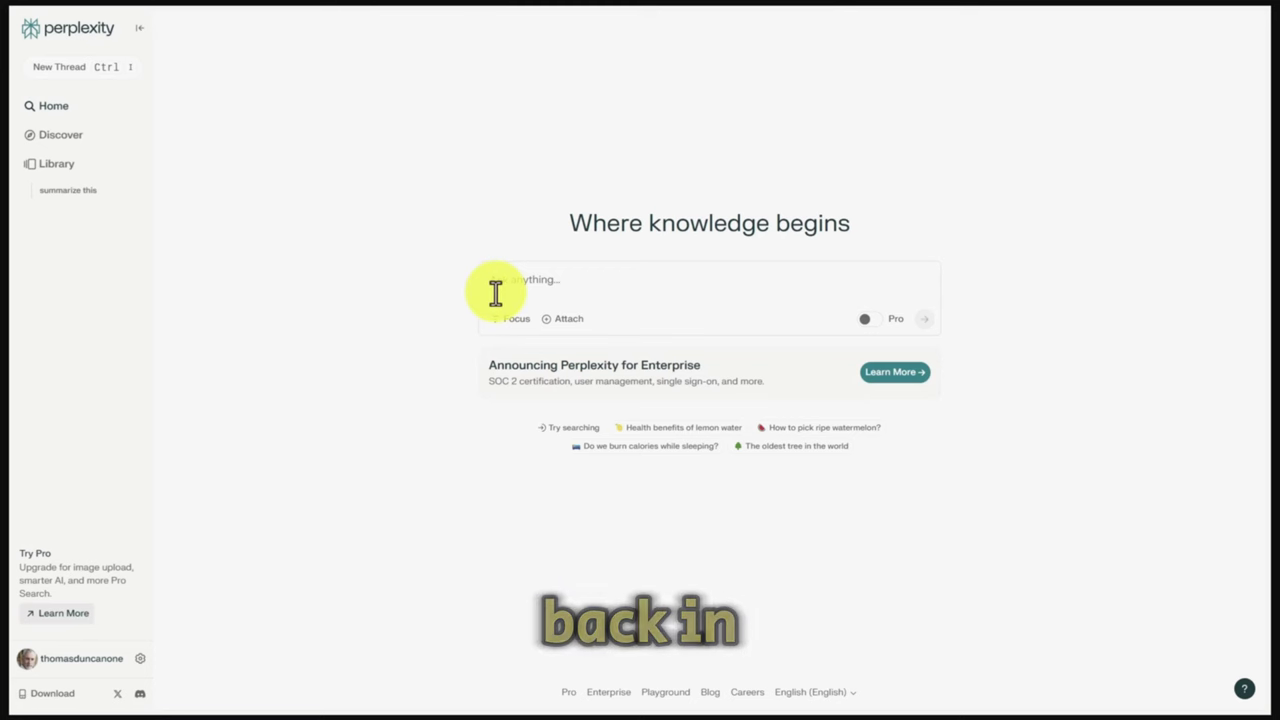
- In Perplexity, submit "Rewrite these video scripts to be read as-is by an AI for online information marketers." with the pasted scripts attached
{"action": "type", "text": "Rewrite these video scripts to be read as-is by an AI for online information marketers."}
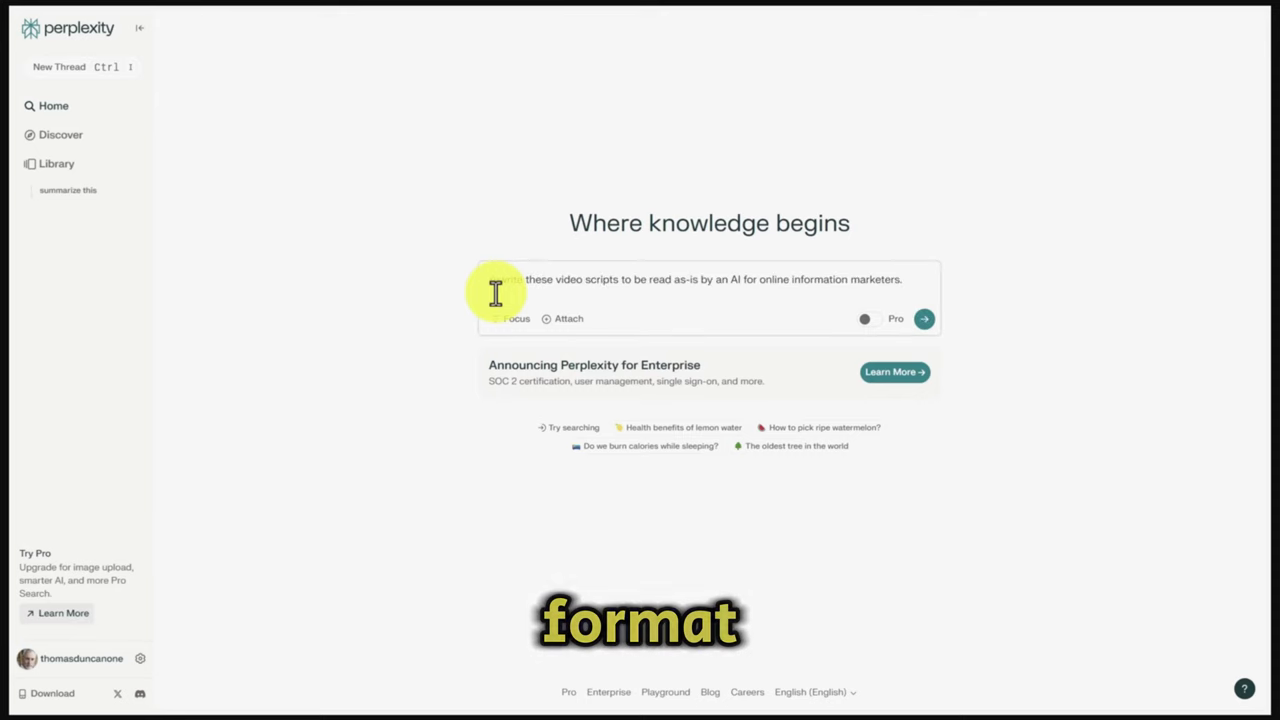
{"action": "key", "text": "shift+Return"}
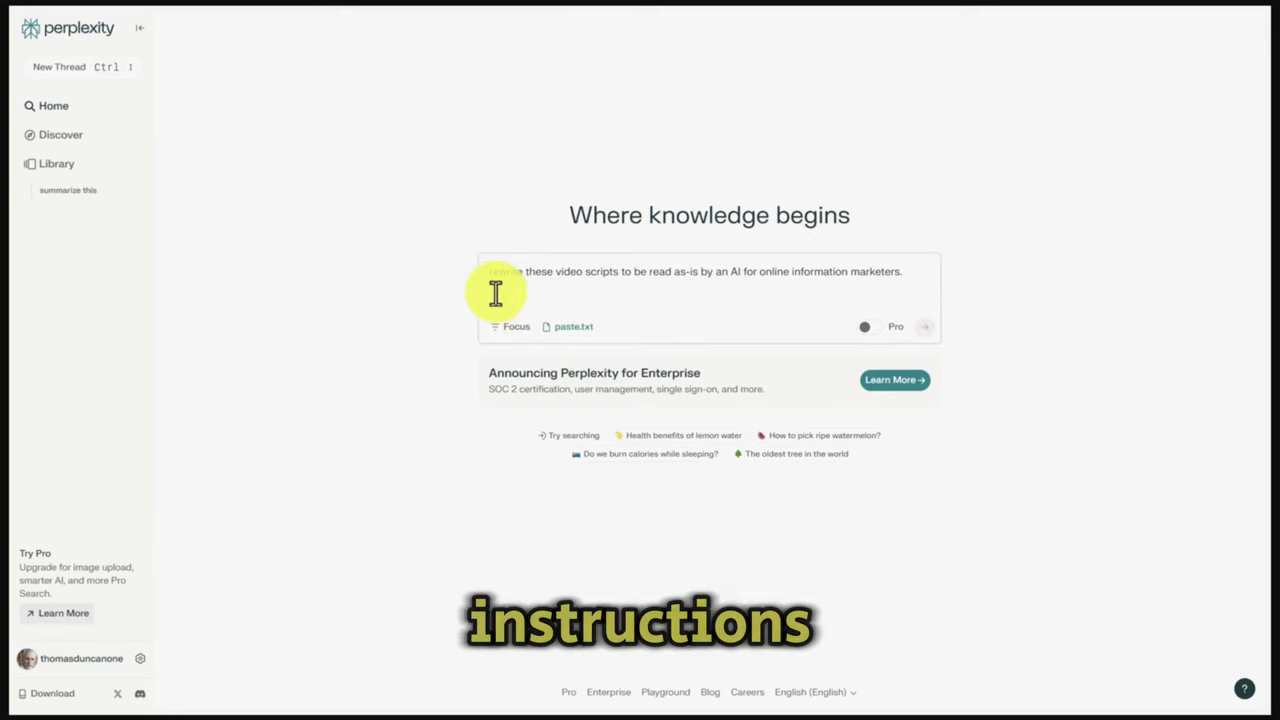
{"action": "left_click", "coordinate": [923, 328]}
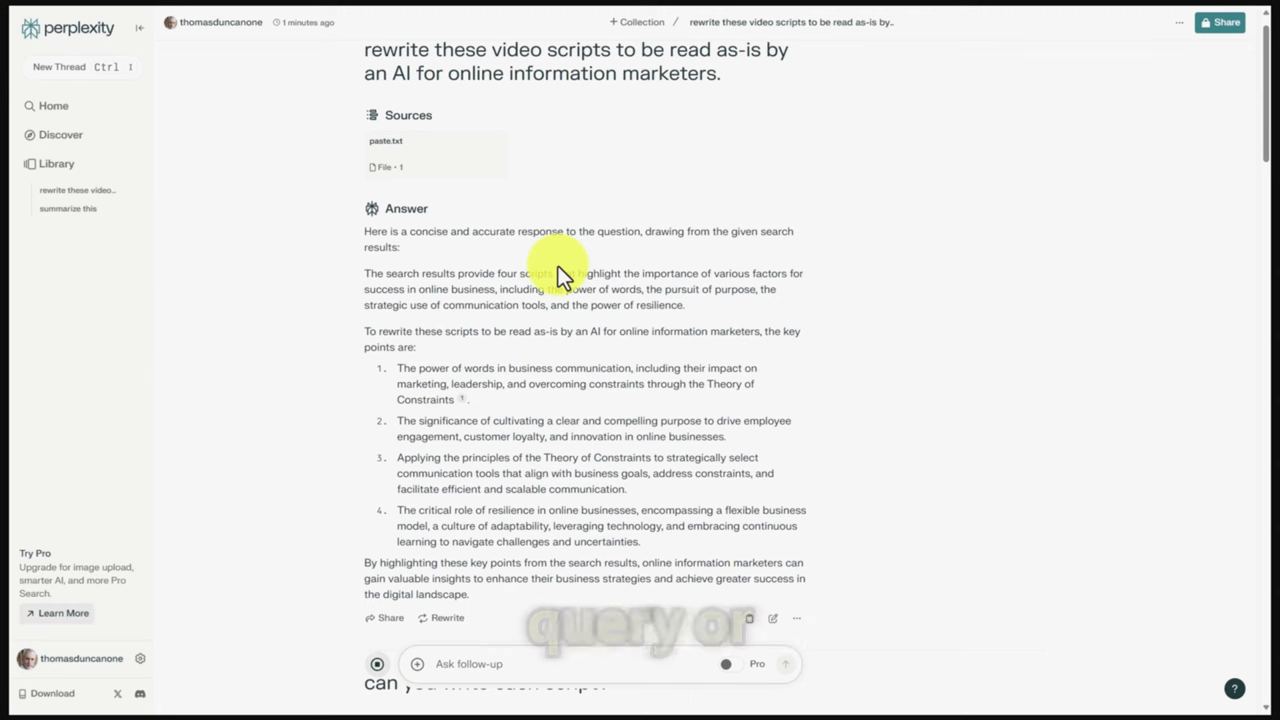
- Look through the scripts written in reply to "can you write each script?" and copy that answer
{"action": "scroll", "coordinate": [559, 140], "scroll_direction": "down", "scroll_amount": 6}
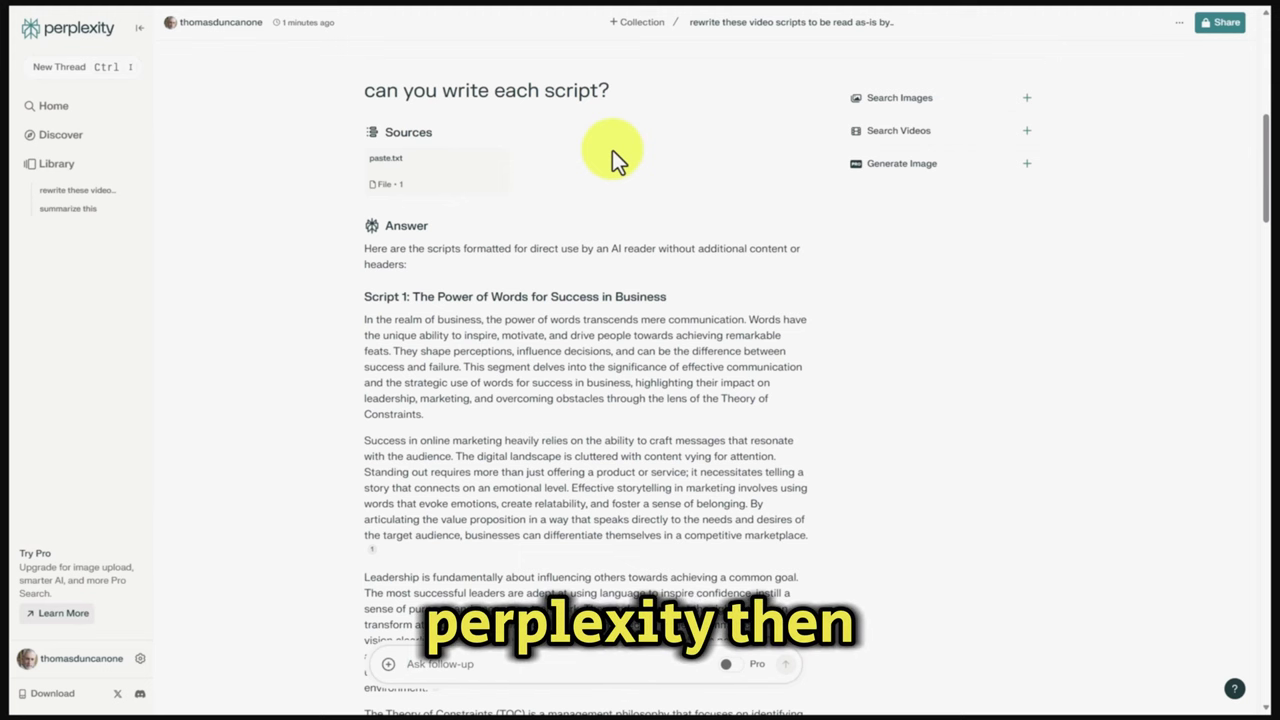
{"action": "scroll", "coordinate": [591, 219], "scroll_direction": "down", "scroll_amount": 15}
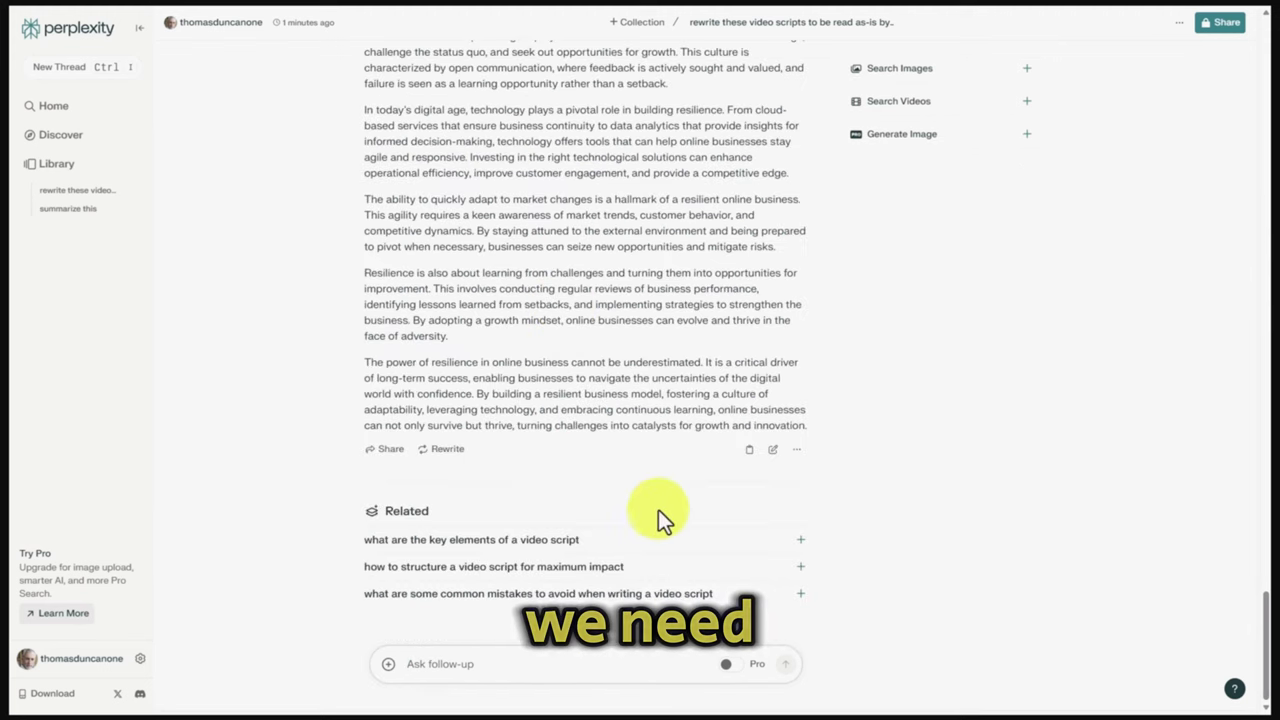
{"action": "left_click", "coordinate": [748, 450]}
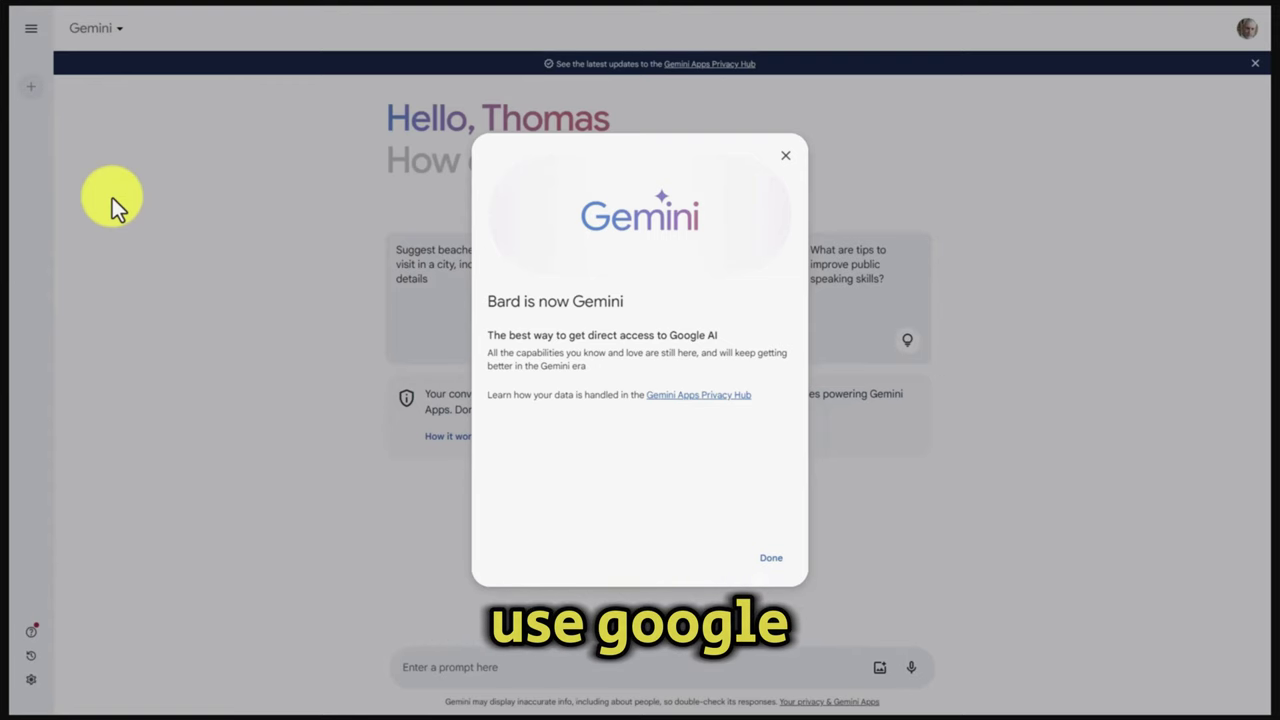
- In Gemini, ask to rewrite the pasted video scripts for entry as is into a video AI narrator, for information marketers that sell video courses
{"action": "left_click", "coordinate": [239, 182]}
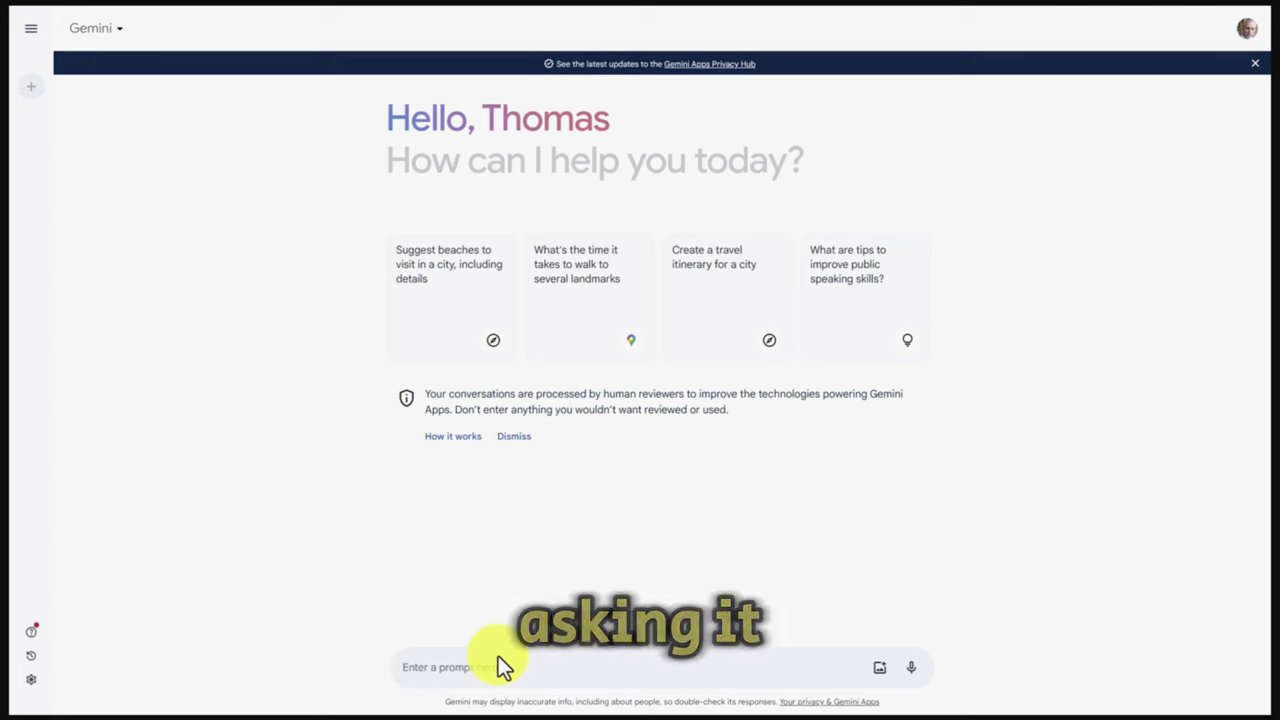
{"action": "key", "text": "ctrl+v"}
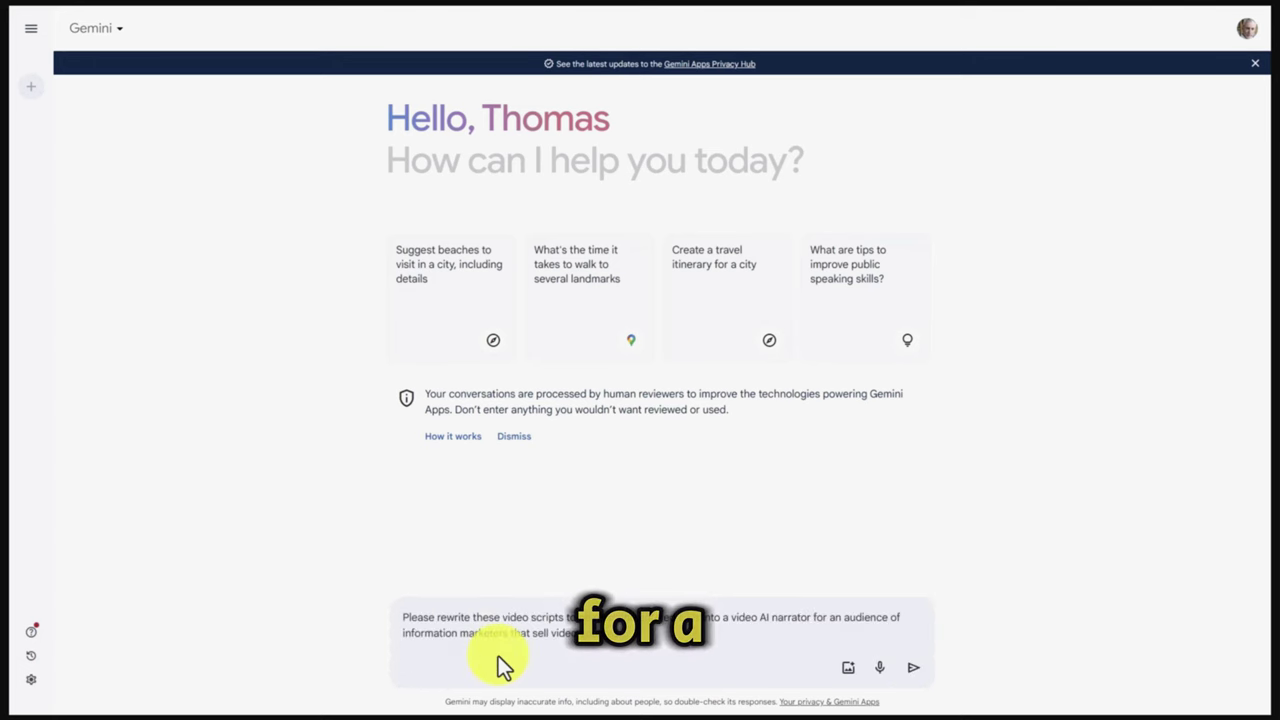
{"action": "key", "text": "shift+Return"}
{"action": "key", "text": "shift+Return"}
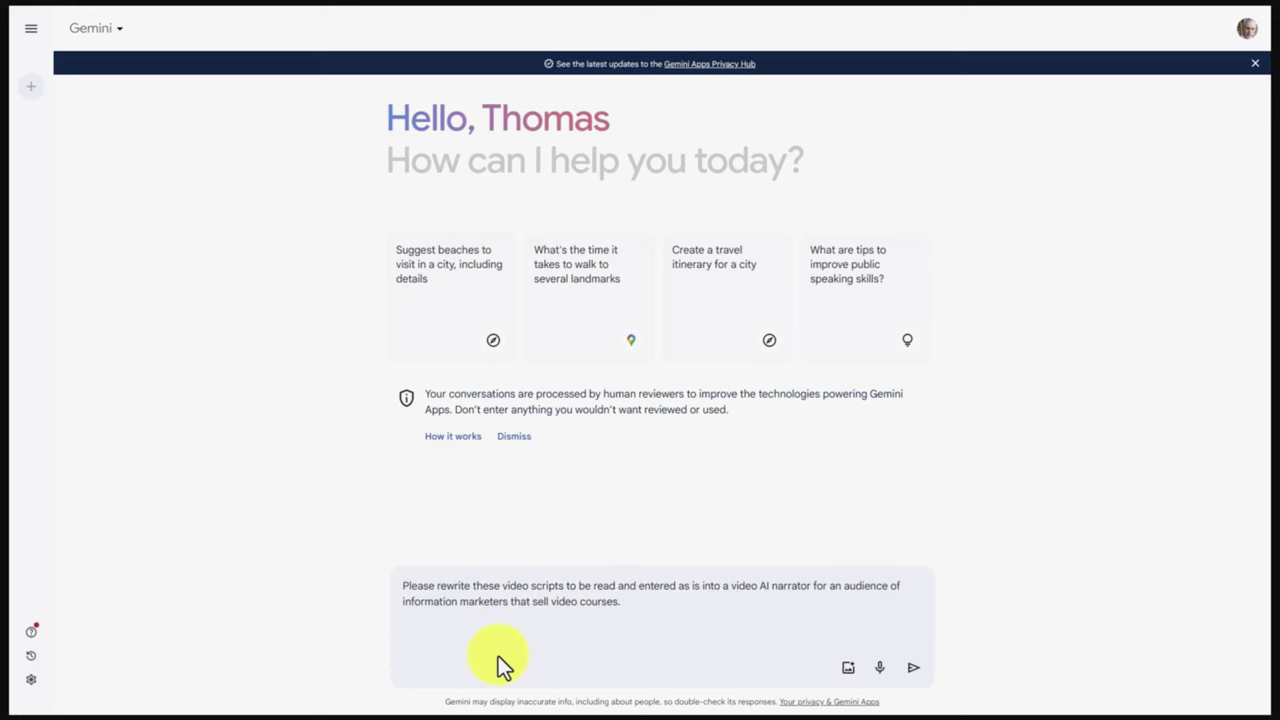
{"action": "key", "text": "ctrl+v"}
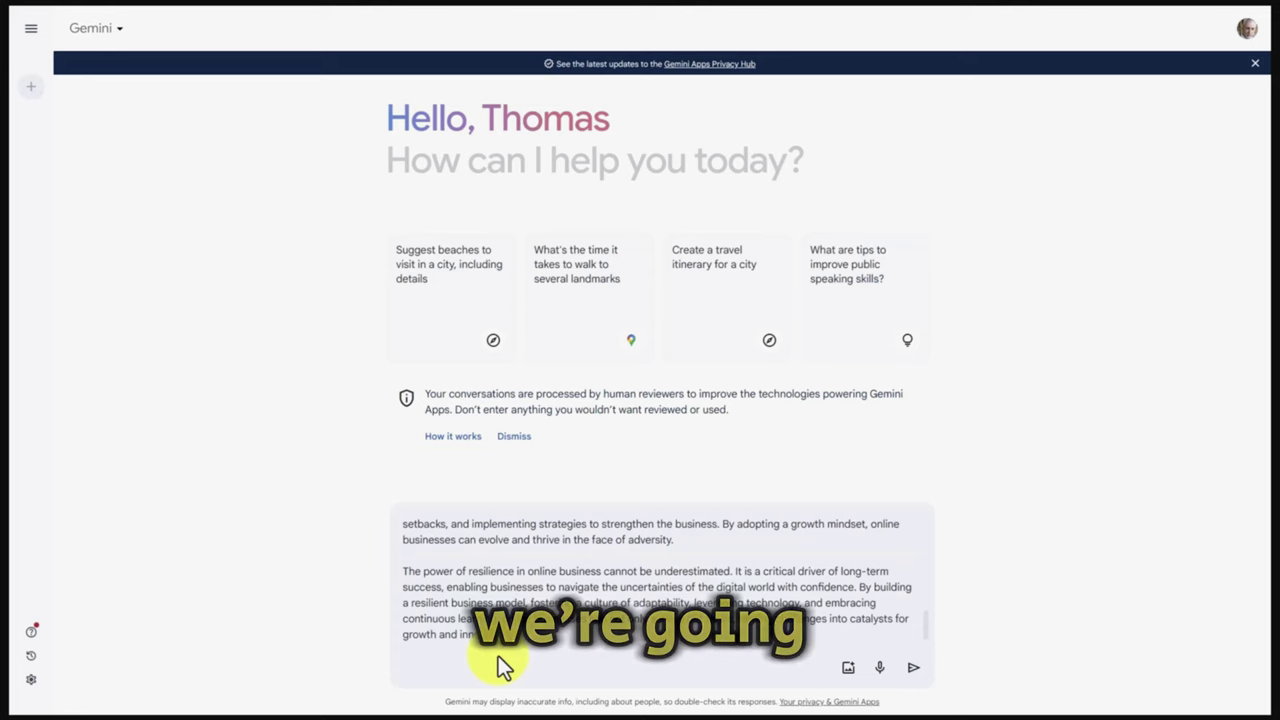
{"action": "key", "text": "Return"}
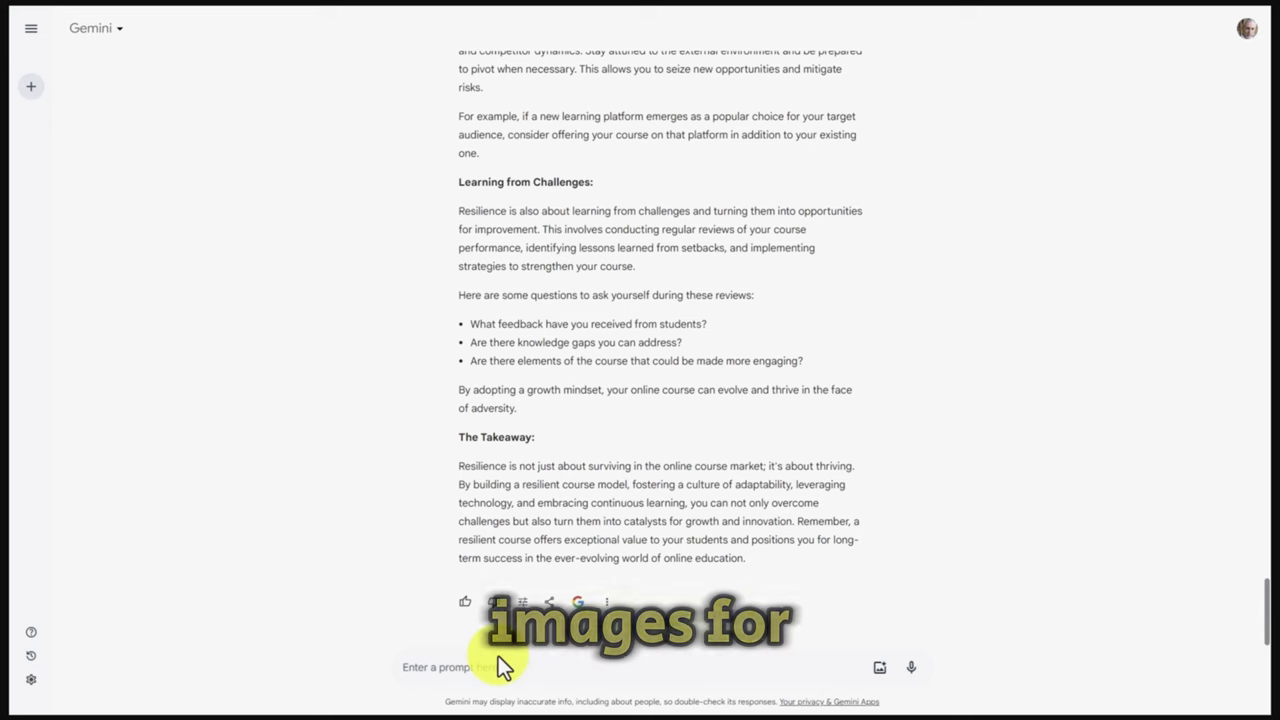
- Submit the prompt "Great create each image" and look through the generated images
{"action": "key", "text": "ctrl+v"}
{"action": "key", "text": "Return"}
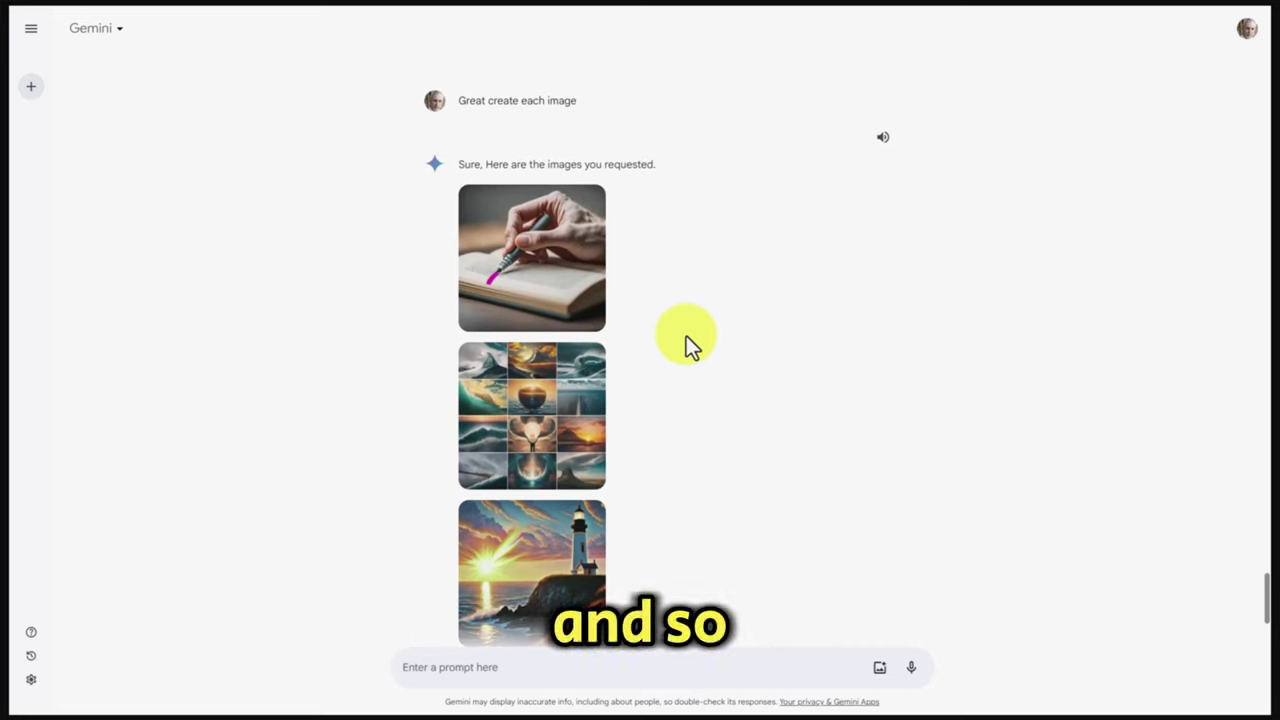
{"action": "scroll", "coordinate": [686, 336], "scroll_direction": "down", "scroll_amount": 3}
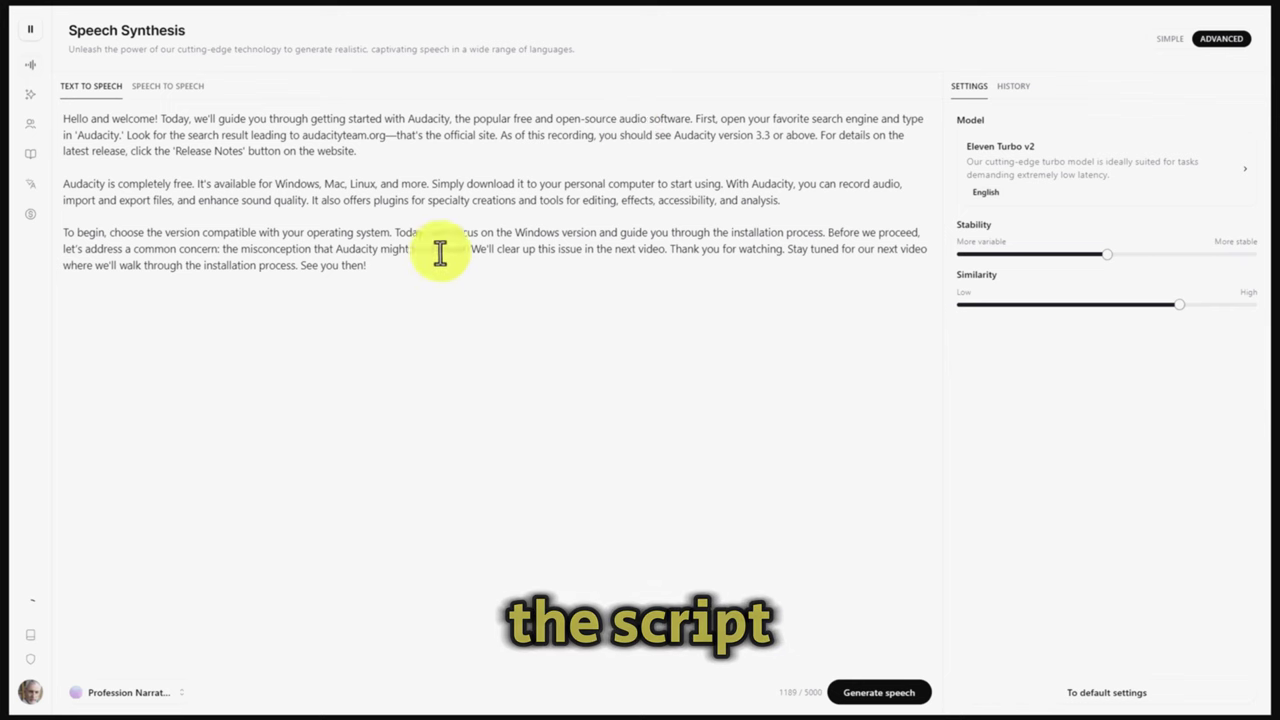
- In ElevenLabs Speech Synthesis, replace the existing Audacity text with the copied script "The Power of Words for Success in Business"
{"action": "left_click_drag", "start_coordinate": [375, 268], "coordinate": [63, 119]}
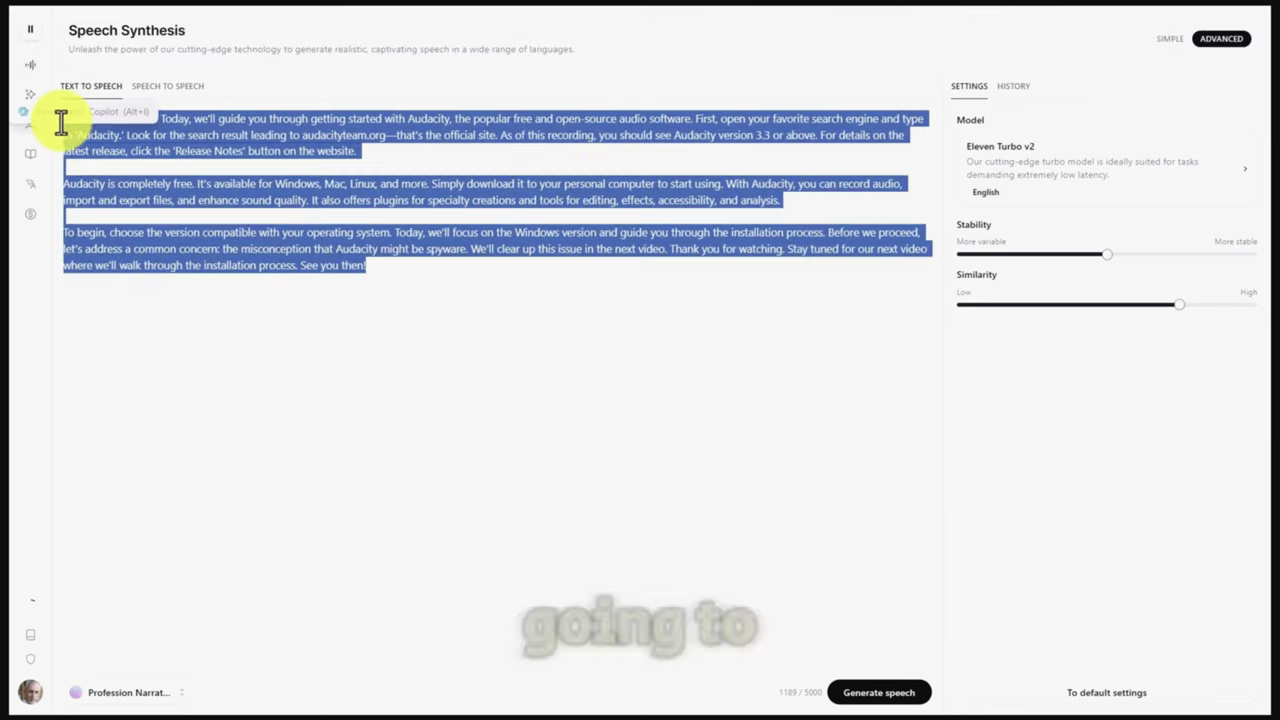
{"action": "key", "text": "ctrl+v"}
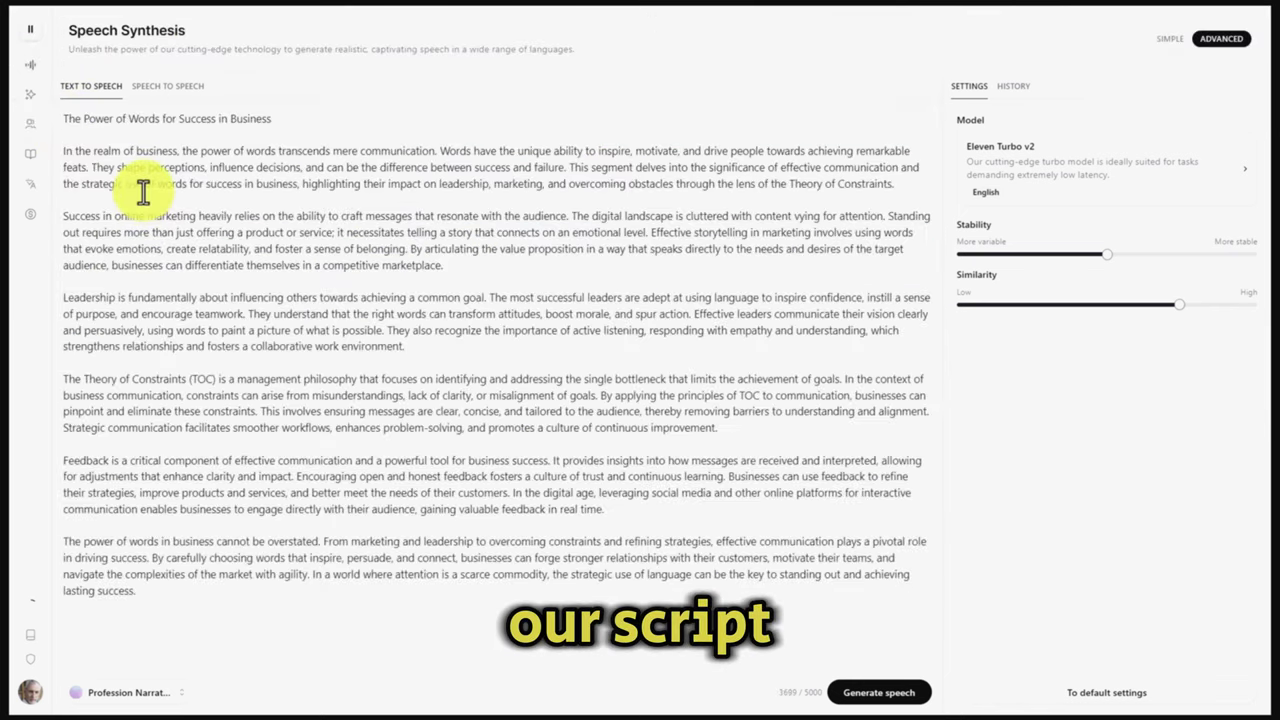
- Select the Antoni voice for the narration and set Style Exaggeration to None
{"action": "left_click", "coordinate": [160, 693]}
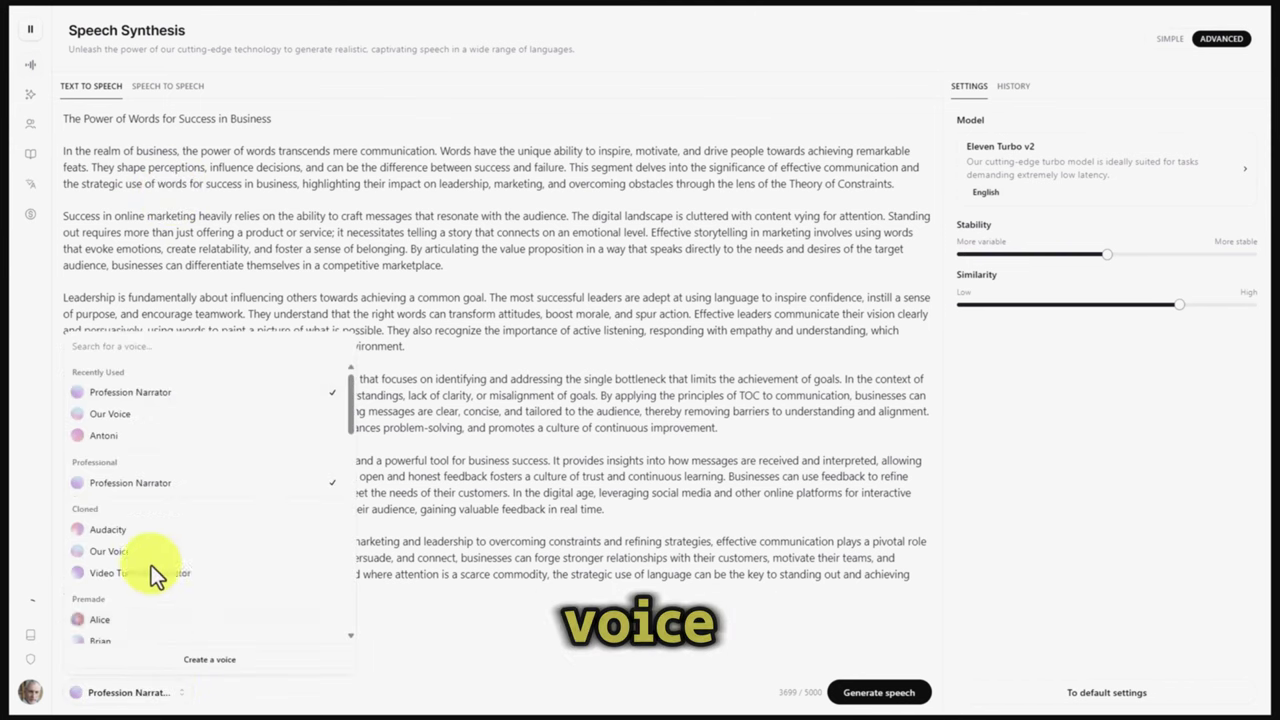
{"action": "left_click", "coordinate": [117, 437]}
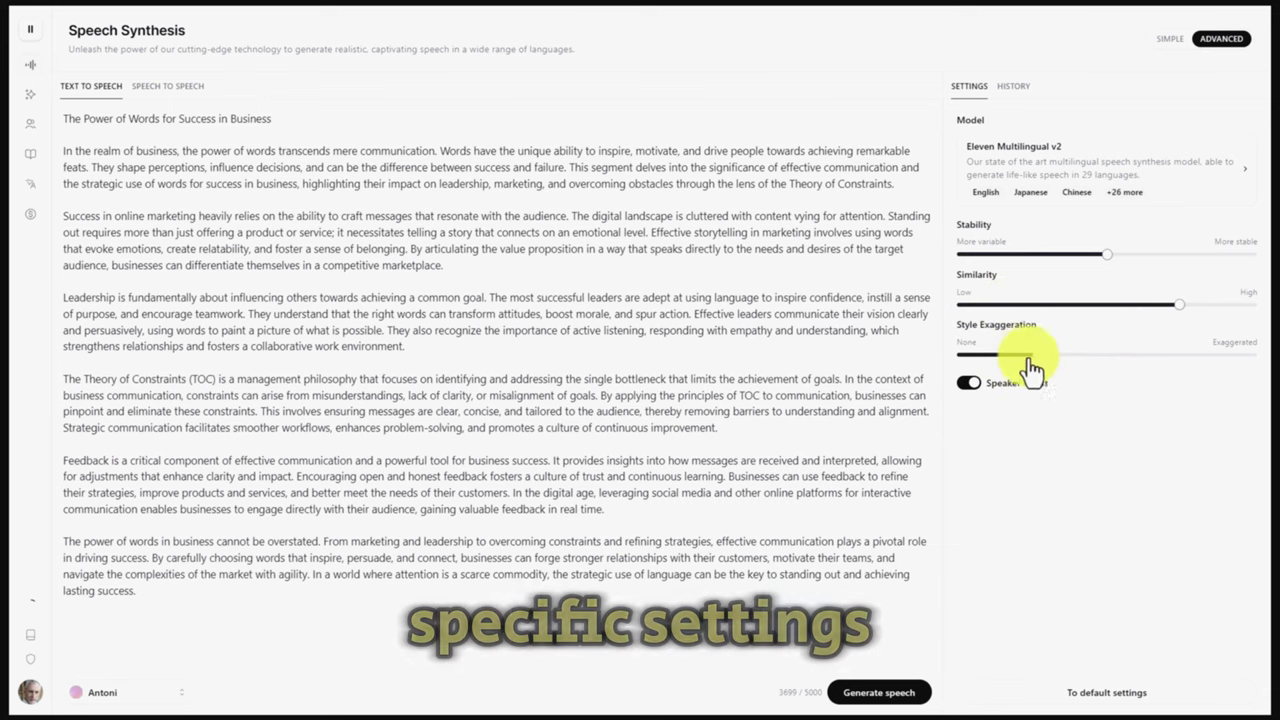
{"action": "left_click_drag", "start_coordinate": [1037, 356], "coordinate": [955, 369]}
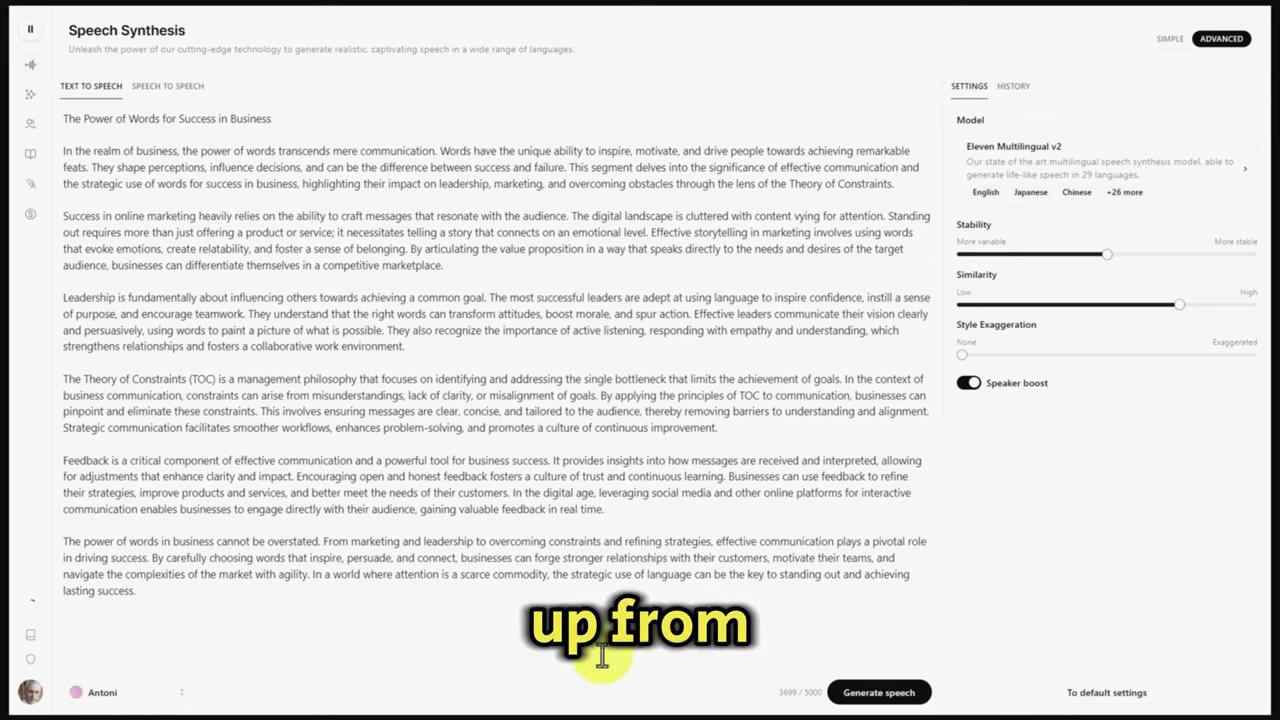
- Generate the speech from the script, listen to the start of the narration and pause the playback
{"action": "left_click", "coordinate": [858, 695]}
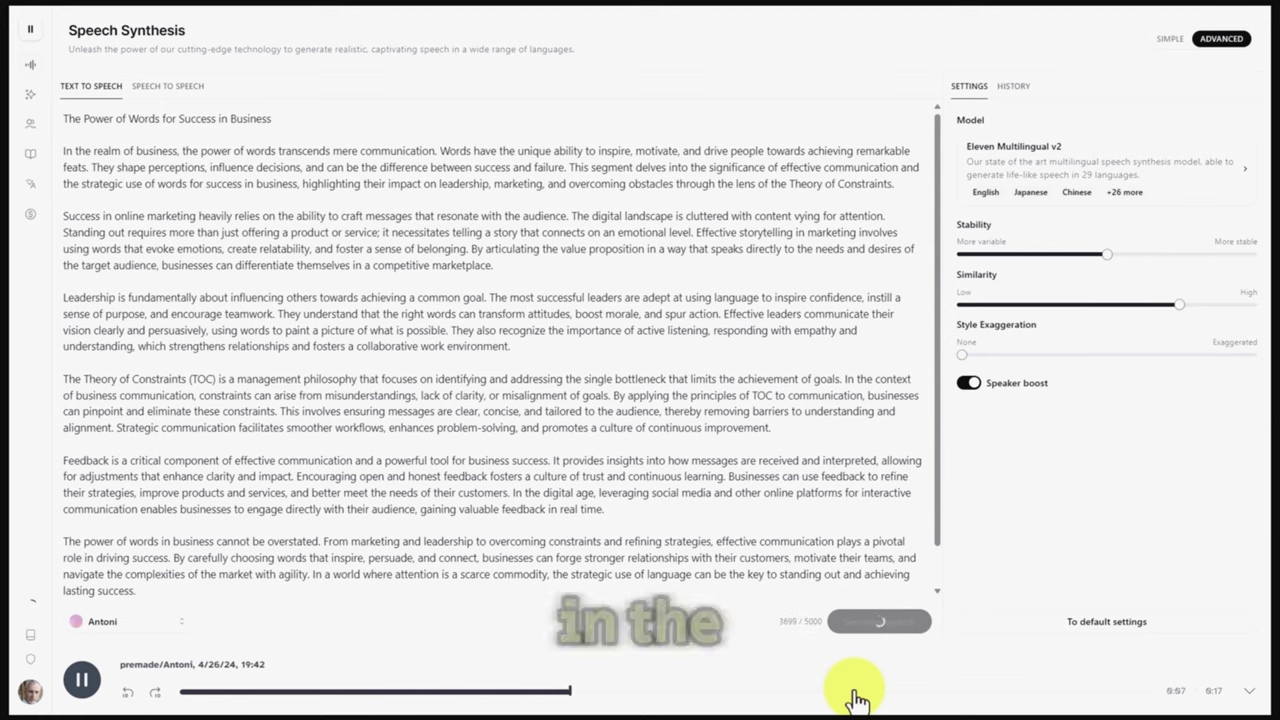
{"action": "right_click", "coordinate": [698, 628]}
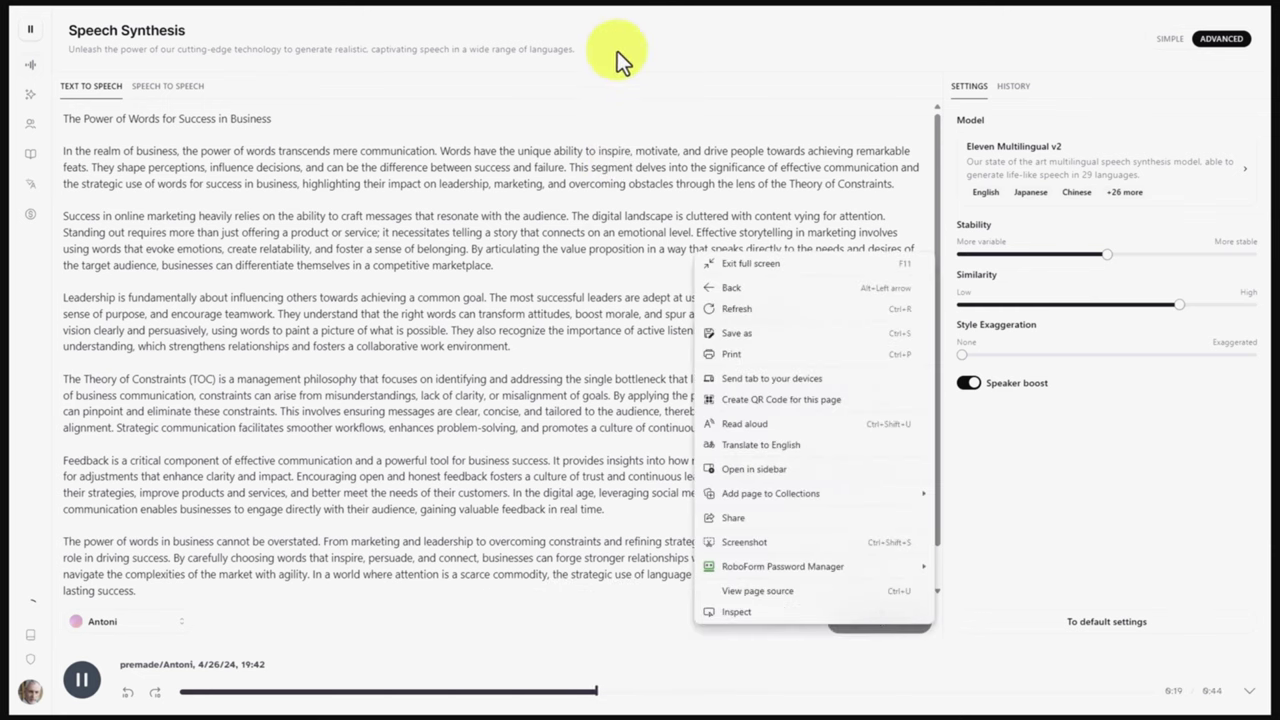
{"action": "left_click", "coordinate": [614, 22]}
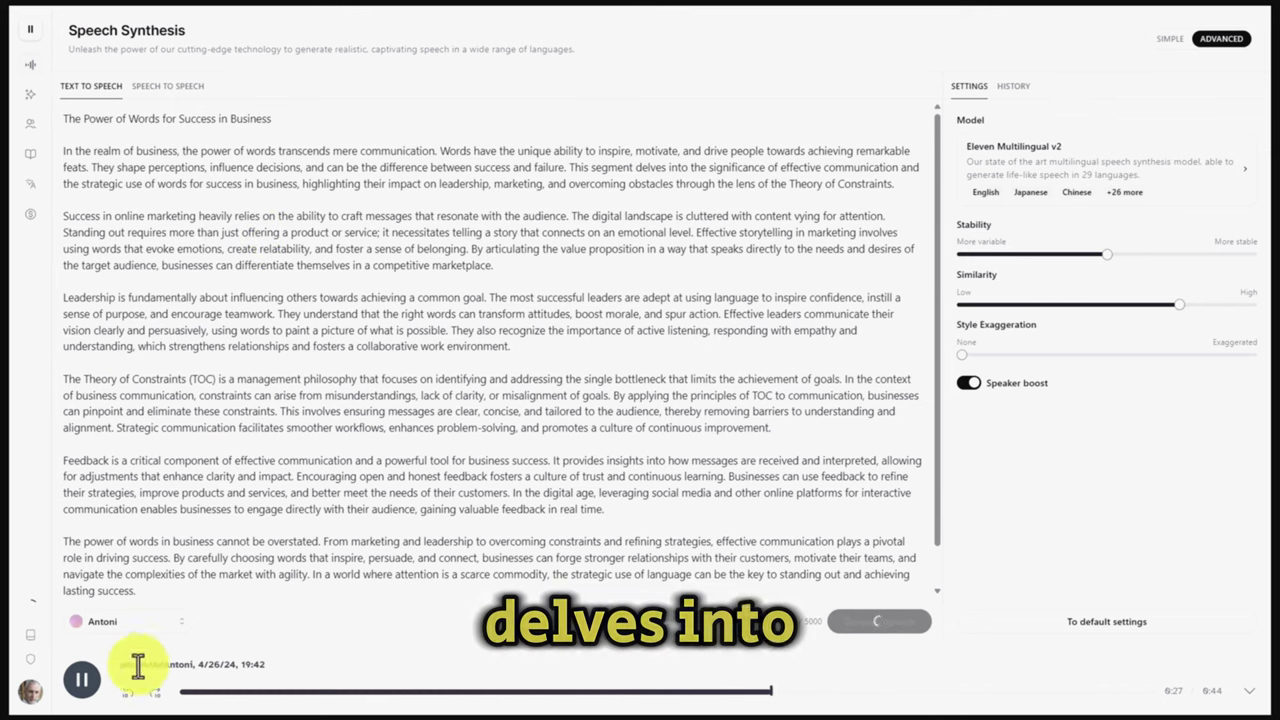
{"action": "left_click", "coordinate": [82, 682]}
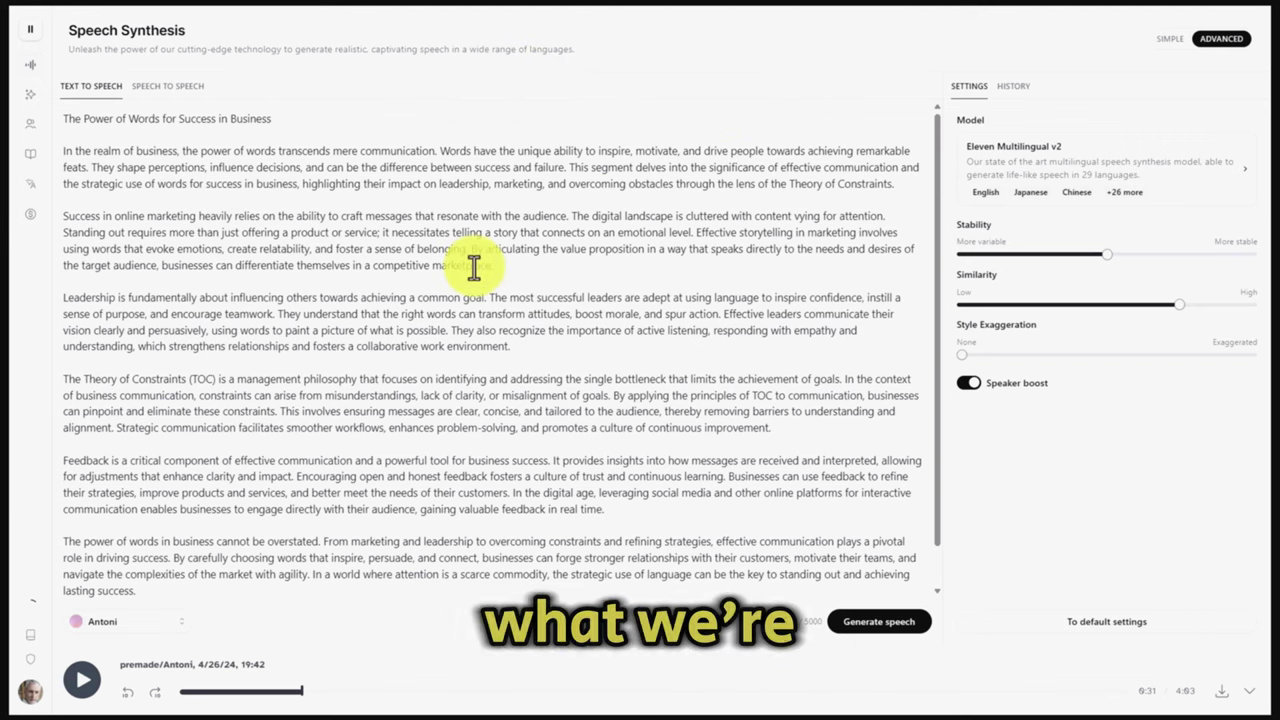
- Change the voice to Profession Narrator and review the available speech models, keeping Eleven Turbo v2
{"action": "left_click", "coordinate": [183, 645]}
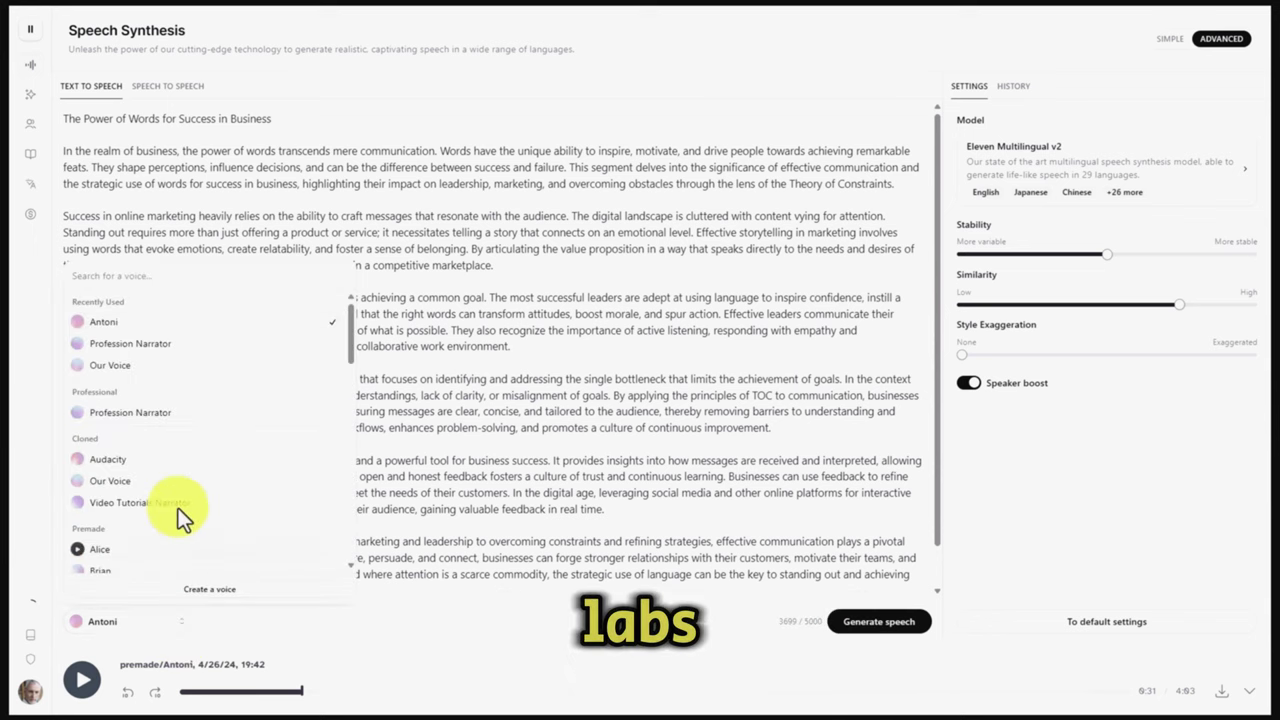
{"action": "left_click", "coordinate": [166, 414]}
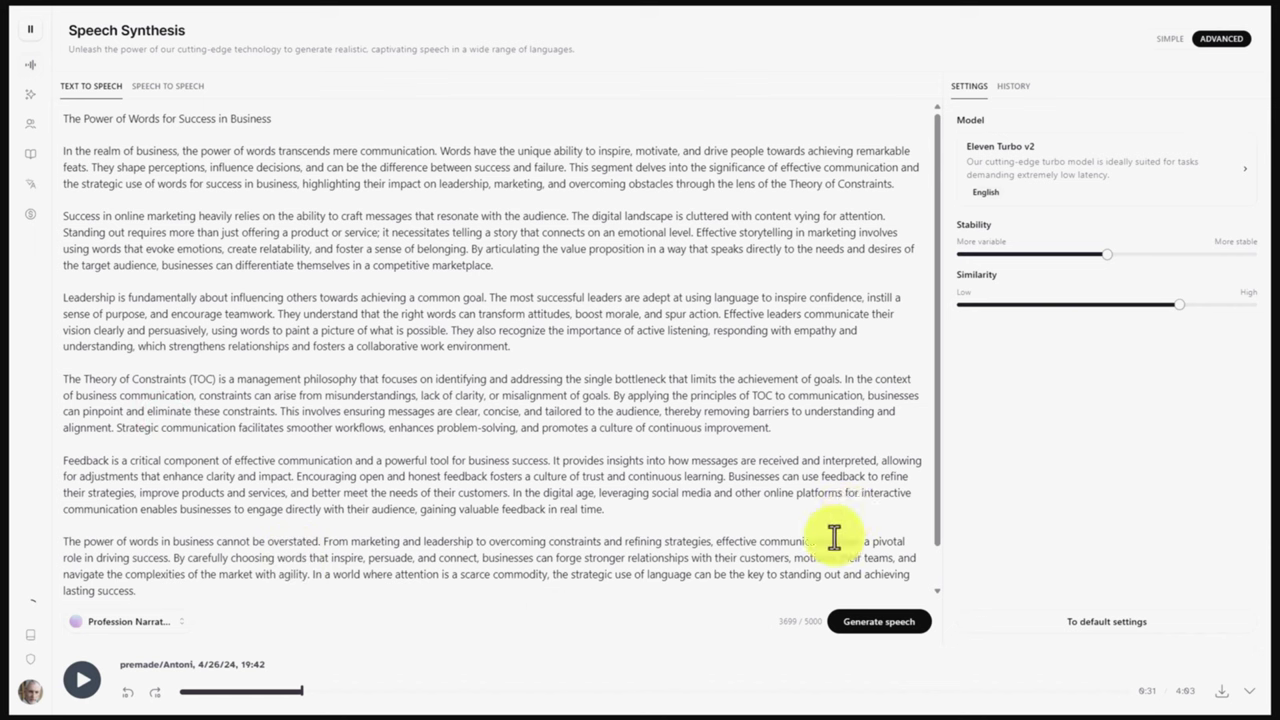
{"action": "left_click", "coordinate": [1018, 158]}
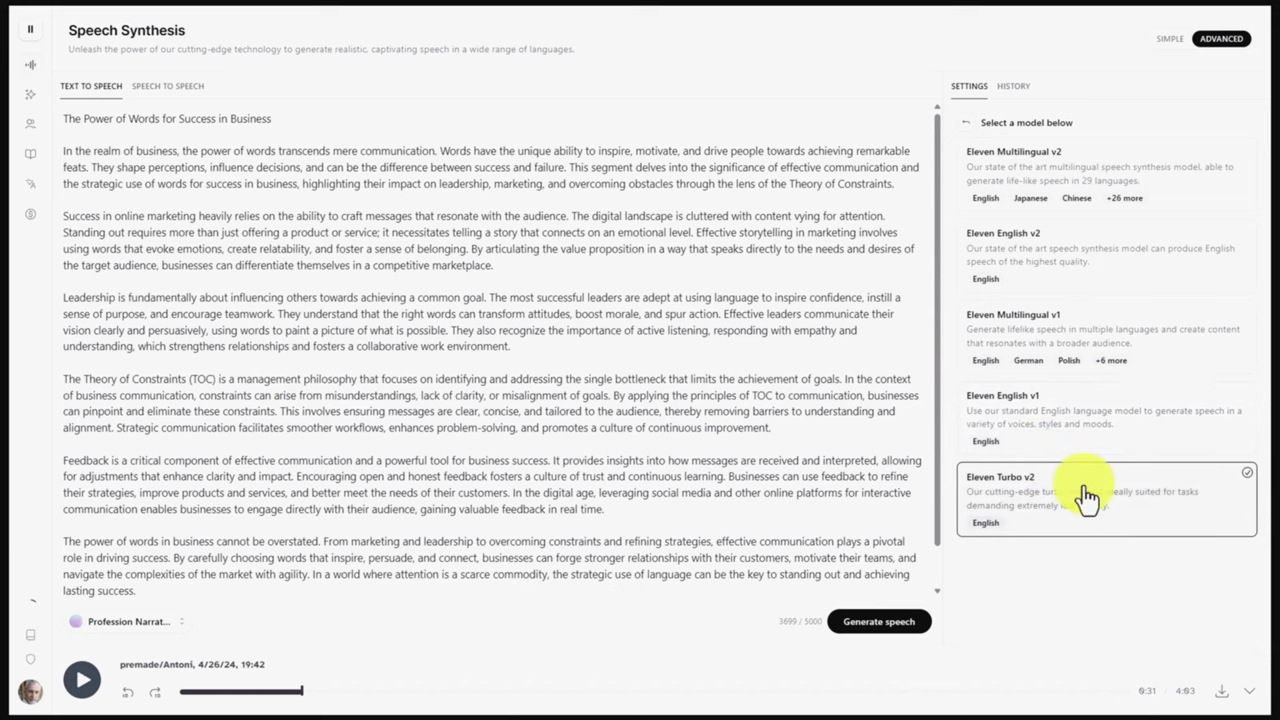
{"action": "left_click", "coordinate": [968, 122]}
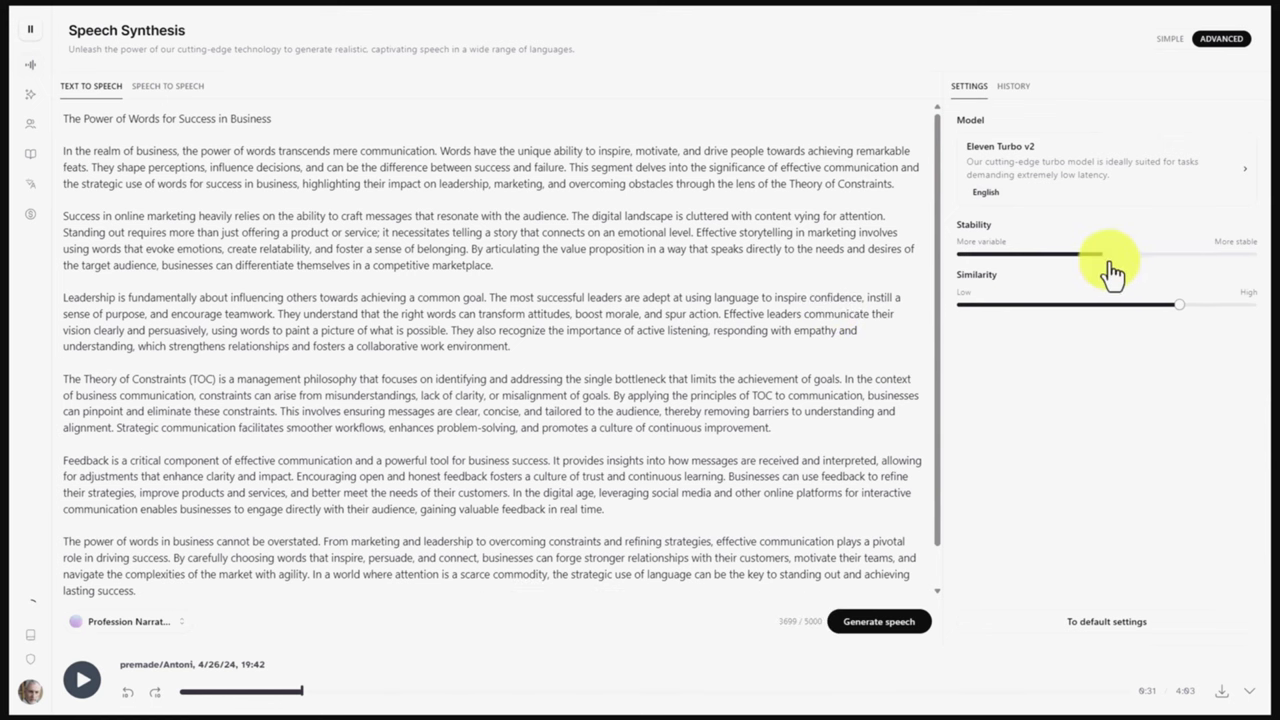
{"action": "mouse_move", "coordinate": [1110, 262]}
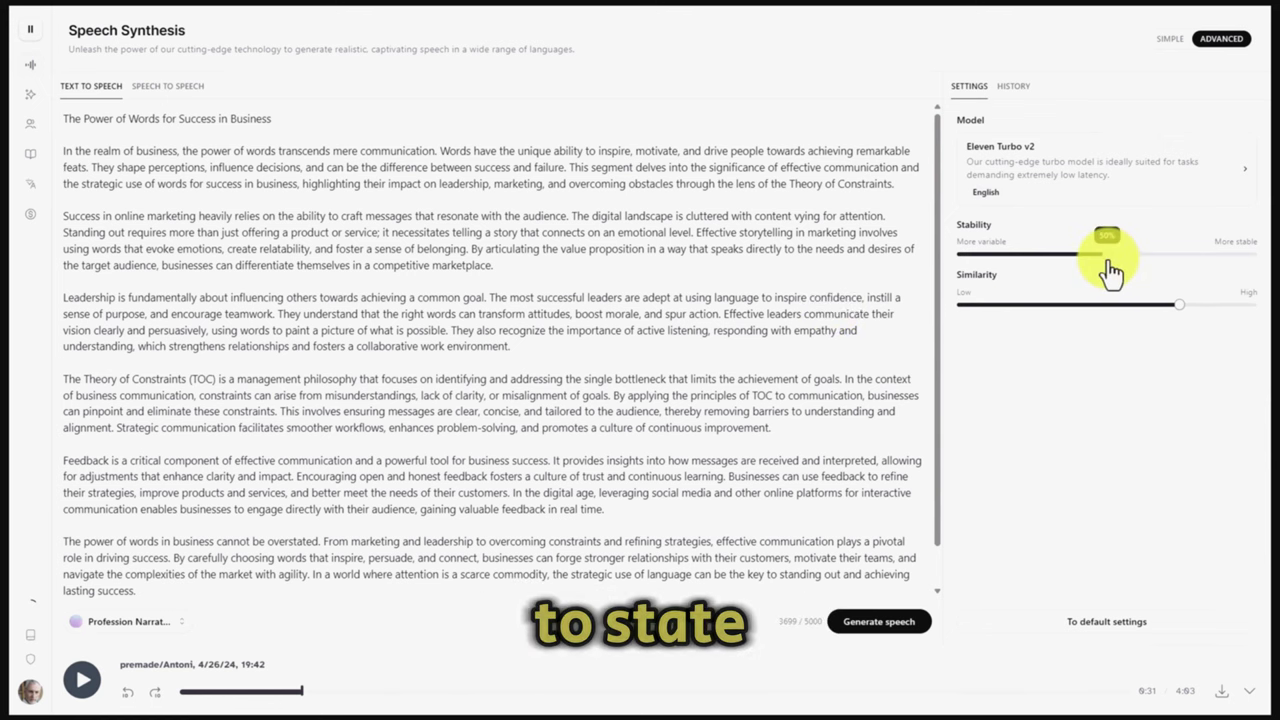
- Raise Stability to about two-thirds toward More stable, generate the speech with the Profession Narrator voice, and pause after listening to part of it
{"action": "left_click_drag", "start_coordinate": [1107, 260], "coordinate": [1156, 260]}
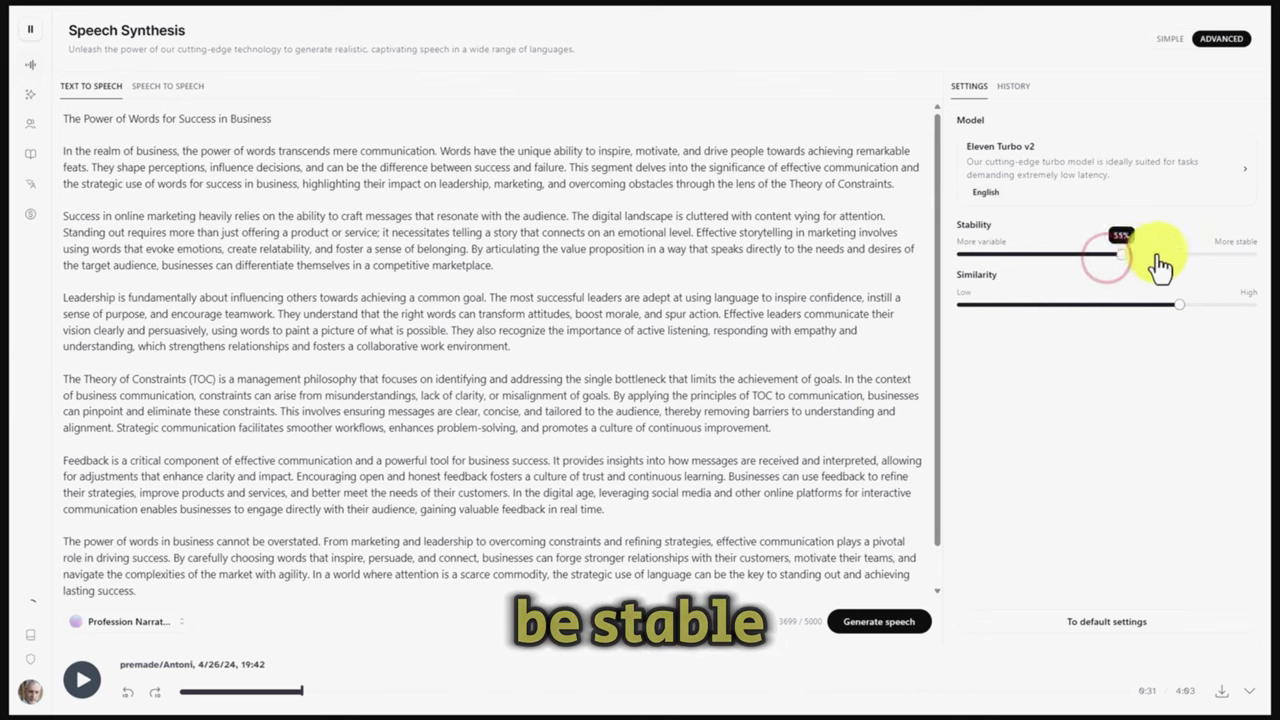
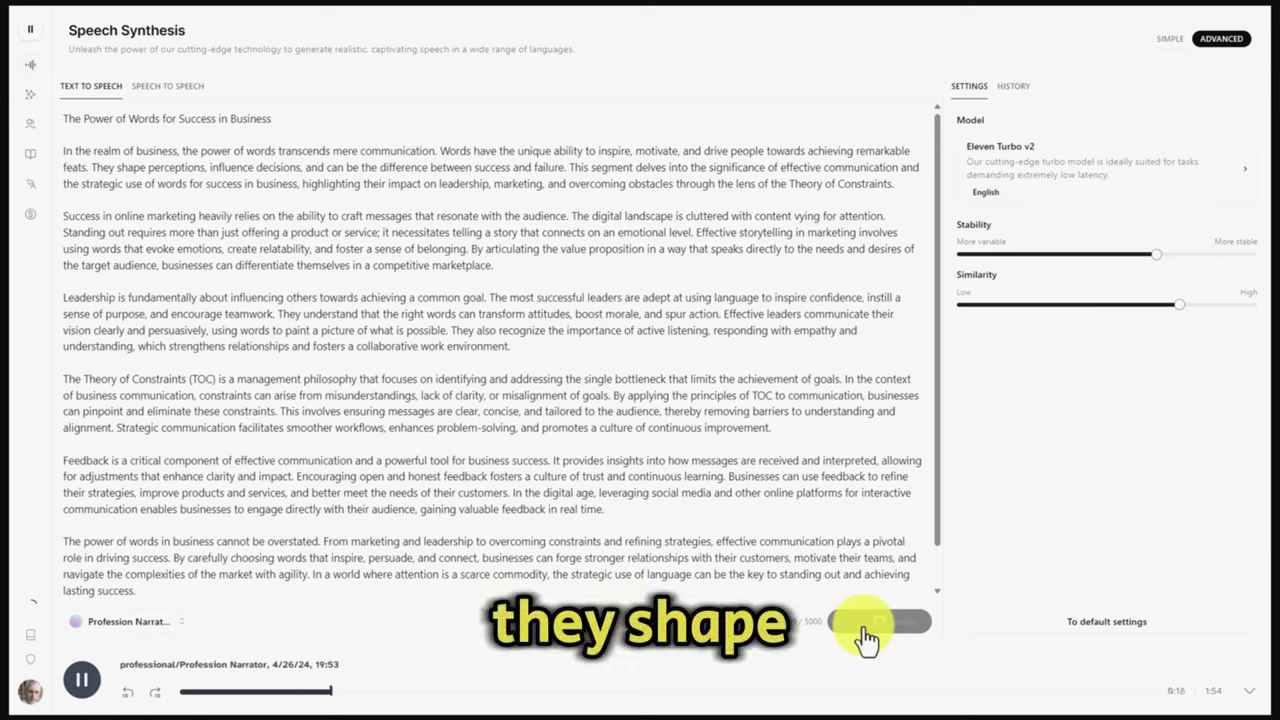
{"action": "left_click", "coordinate": [866, 626]}
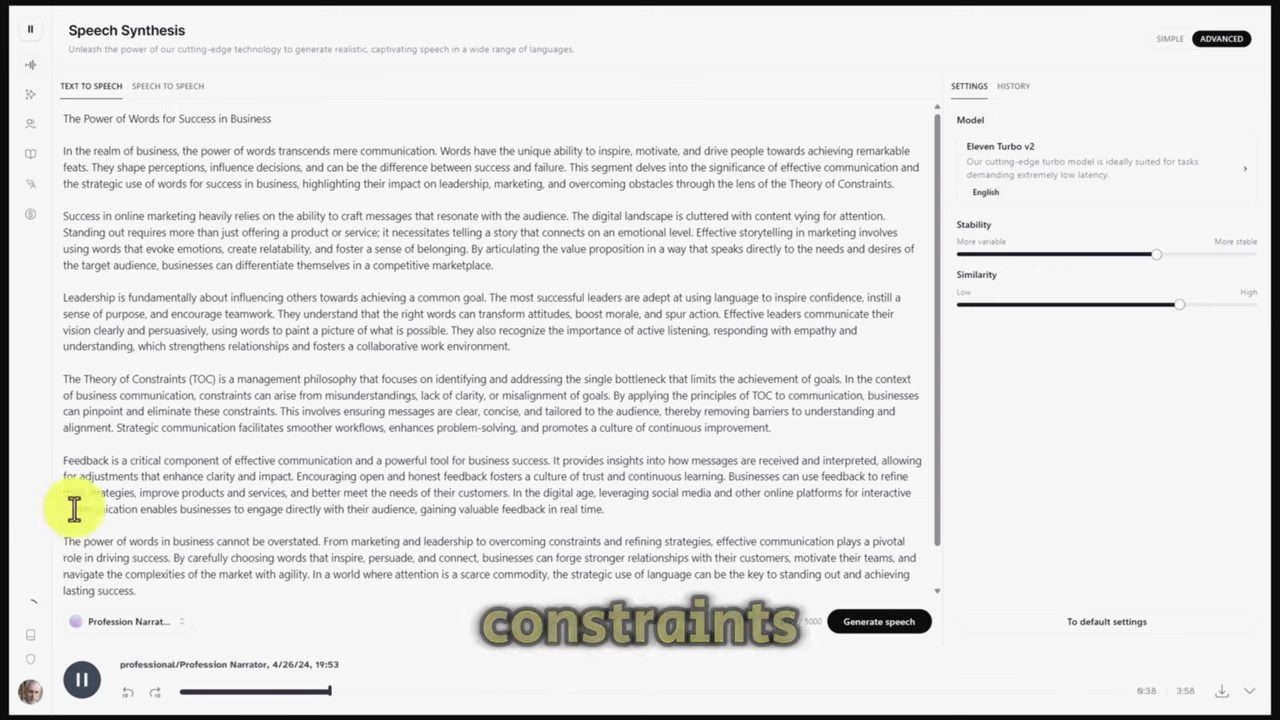
{"action": "left_click", "coordinate": [82, 680]}
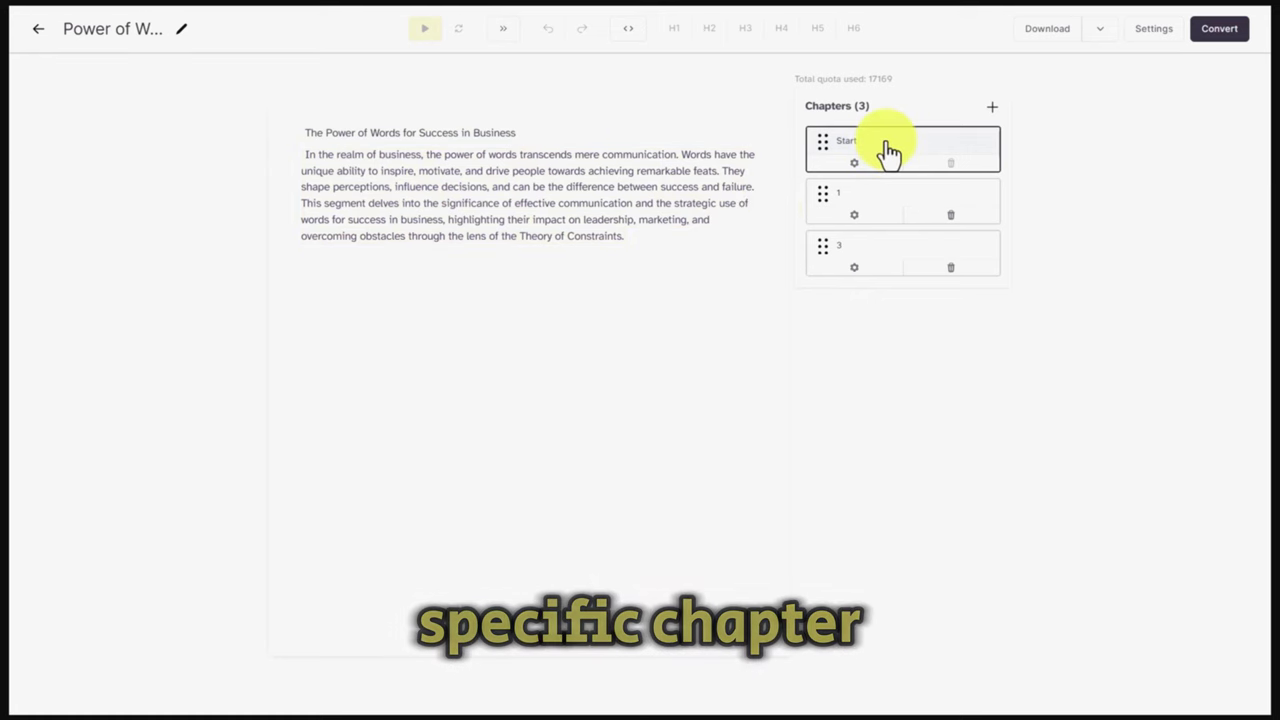
- View the contents of chapters 1 and 3 in the Power of Words project
{"action": "left_click", "coordinate": [886, 207]}
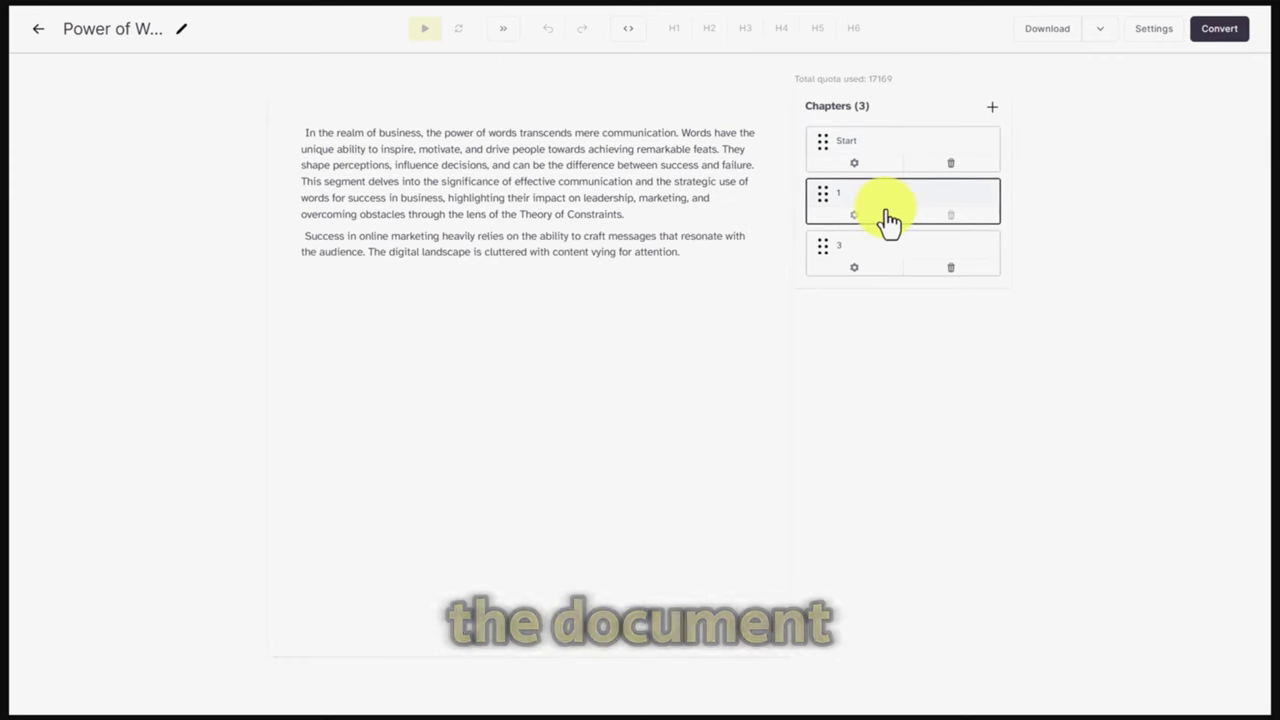
{"action": "left_click", "coordinate": [871, 258]}
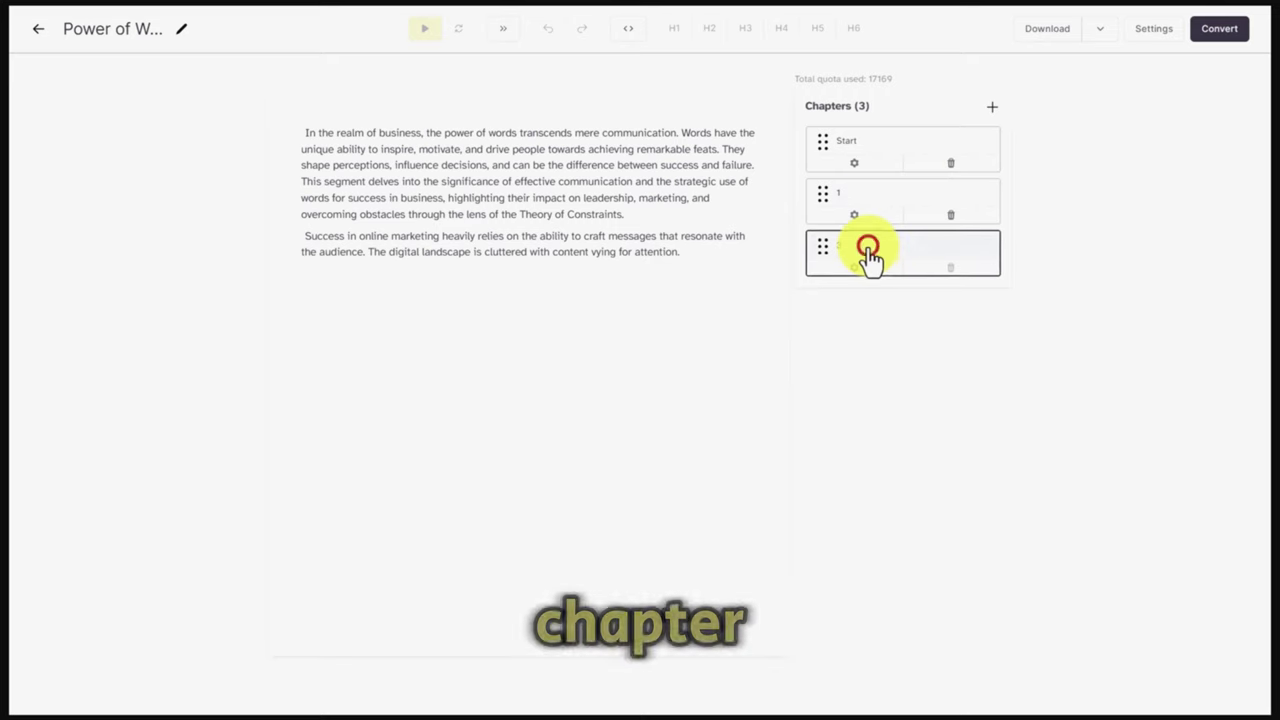